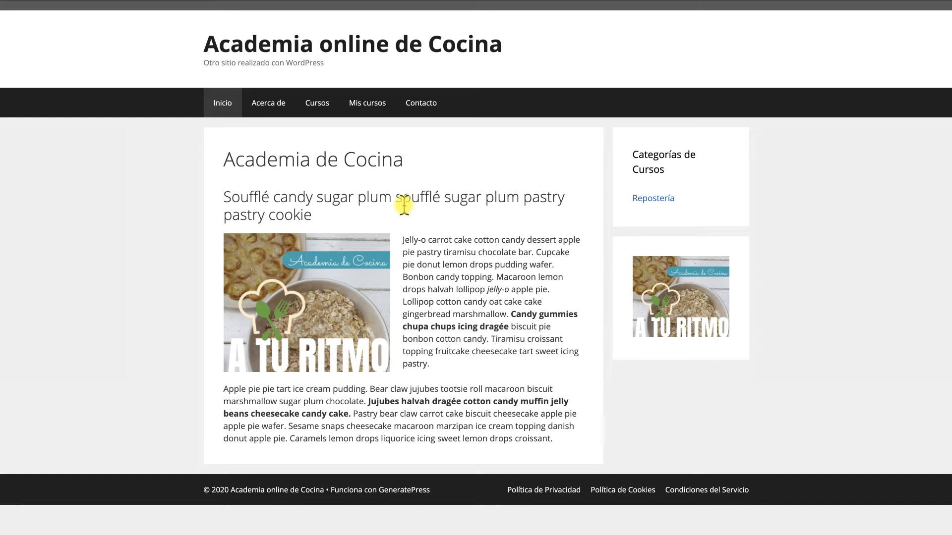
Open the course Curso de Repostería Casera from Mis cursos and then its lesson Receta de Arroz con Leche y Canela
left_click(371, 105)
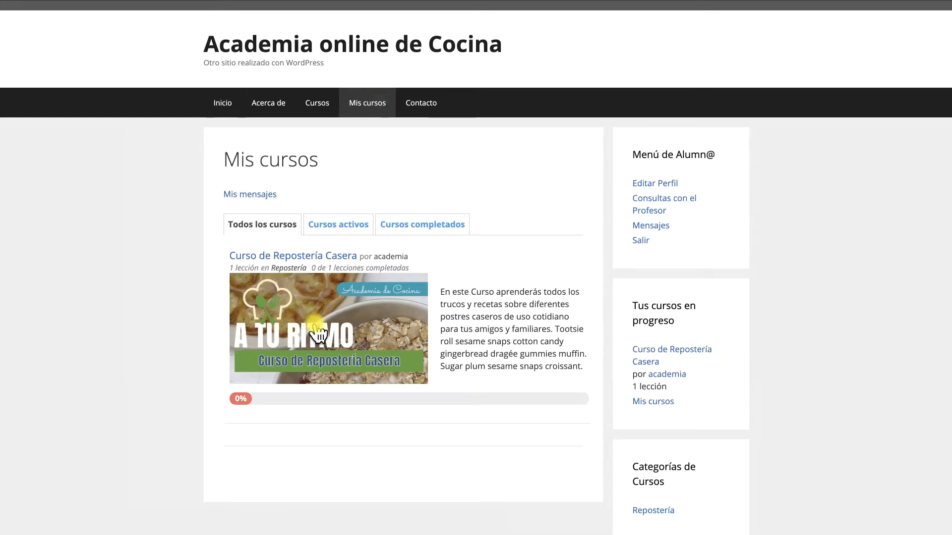
left_click(307, 312)
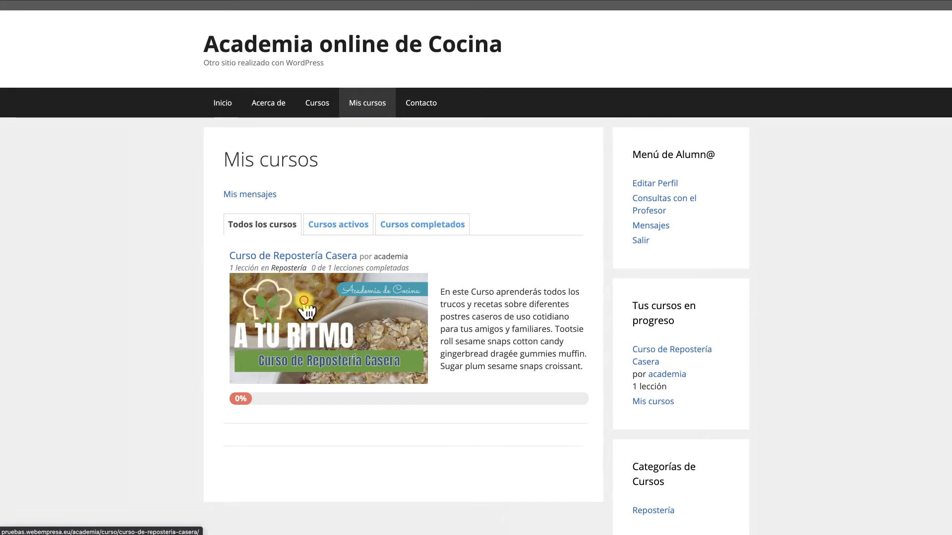
scroll(309, 307, "down", 2)
scroll(306, 307, "down", 15)
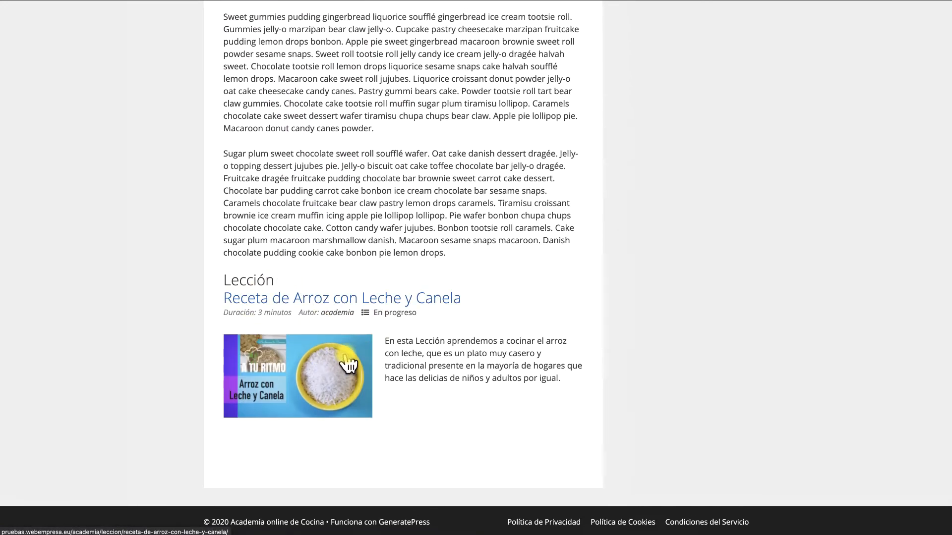
left_click(353, 298)
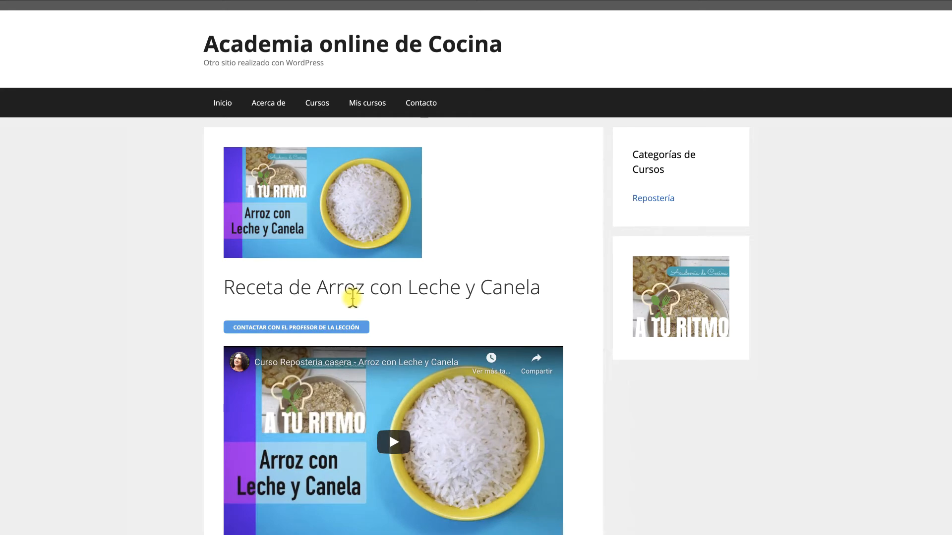
Mark the lesson Receta de Arroz con Leche y Canela as completed
scroll(352, 297, "down", 10)
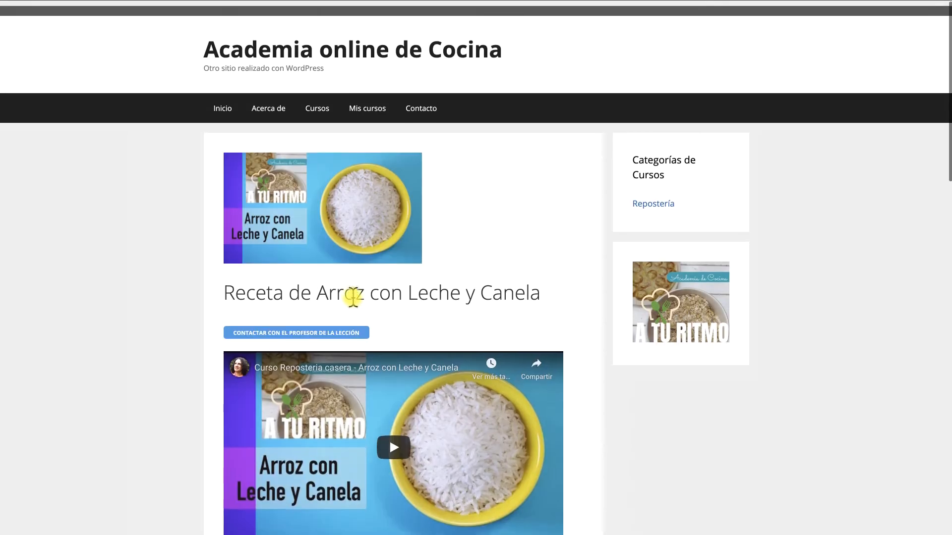
scroll(351, 300, "down", 5)
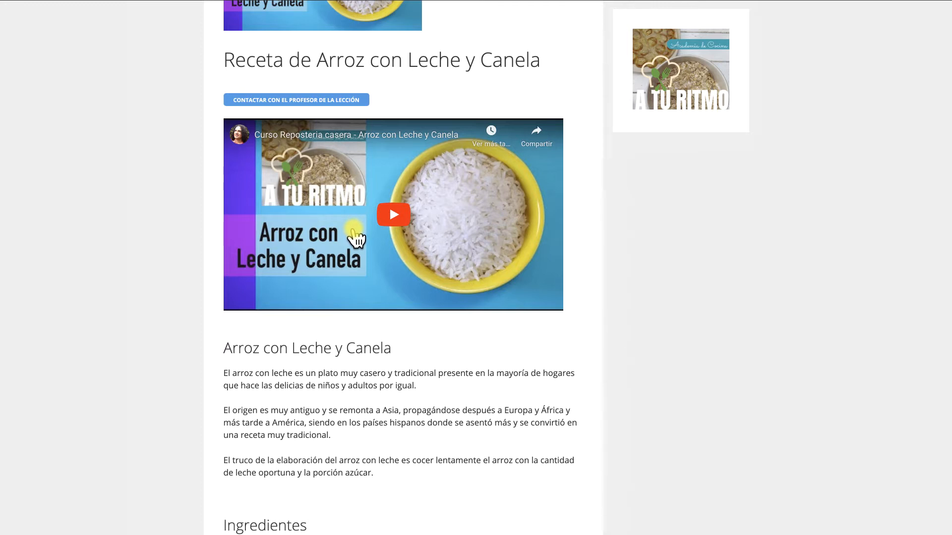
scroll(355, 240, "down", 3)
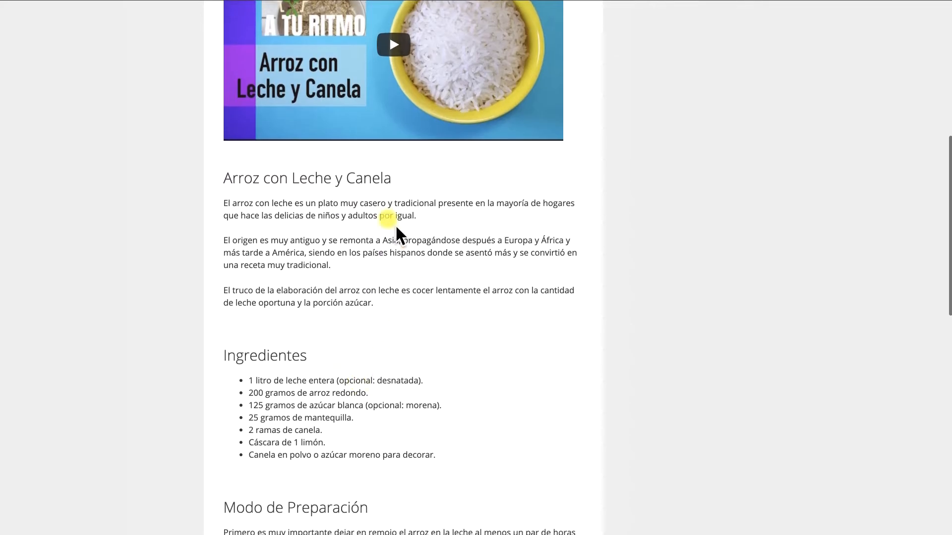
scroll(384, 334, "down", 7)
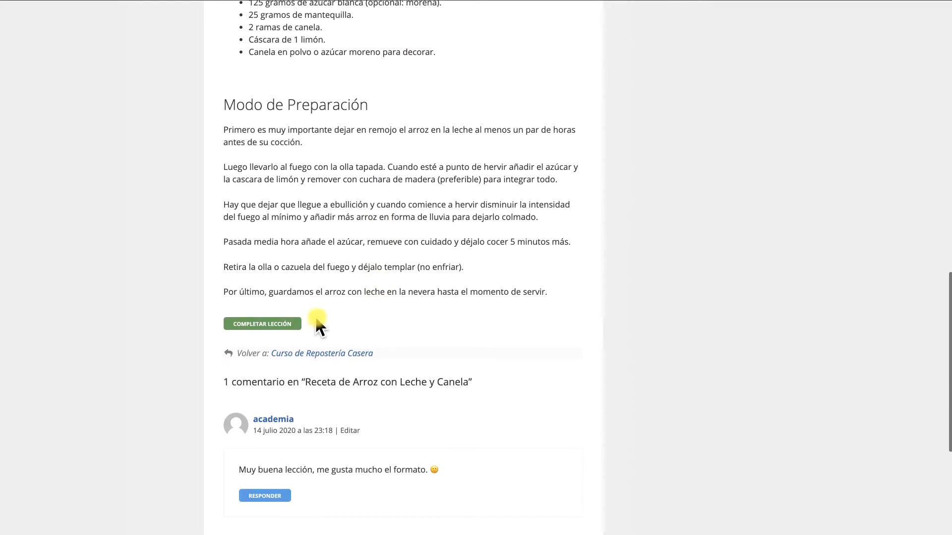
left_click(281, 323)
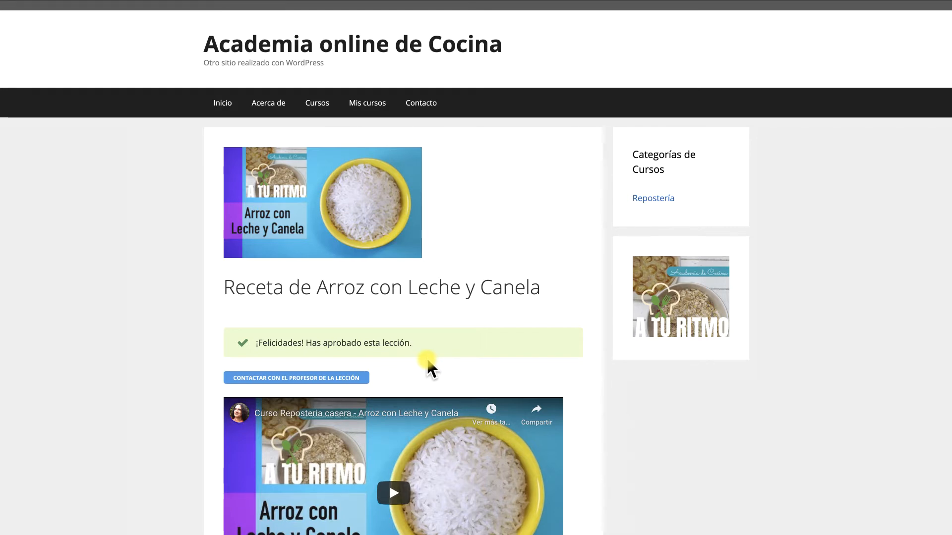
Scroll through the completed lesson page to review its video, ingredients and preparation steps
scroll(427, 364, "down", 8)
scroll(421, 360, "down", 10)
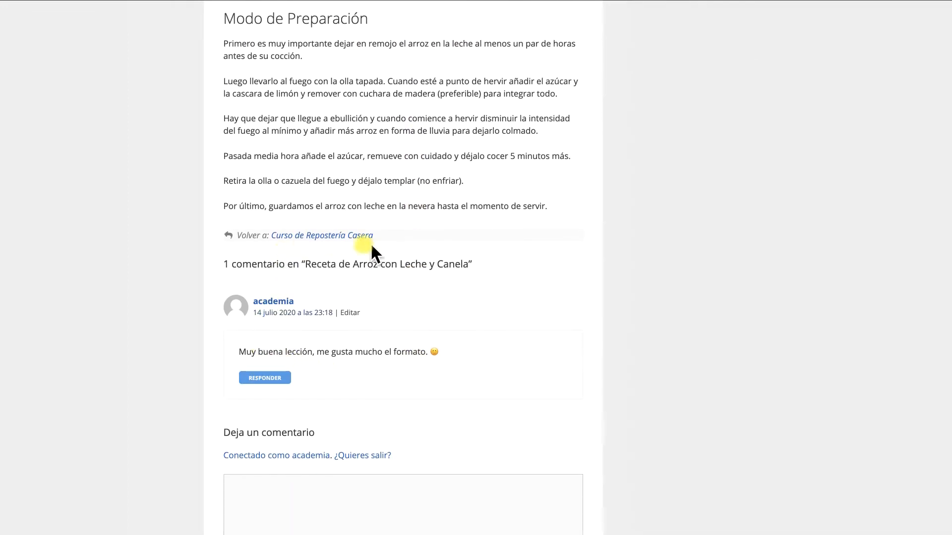
scroll(374, 250, "down", 4)
scroll(374, 251, "up", 11)
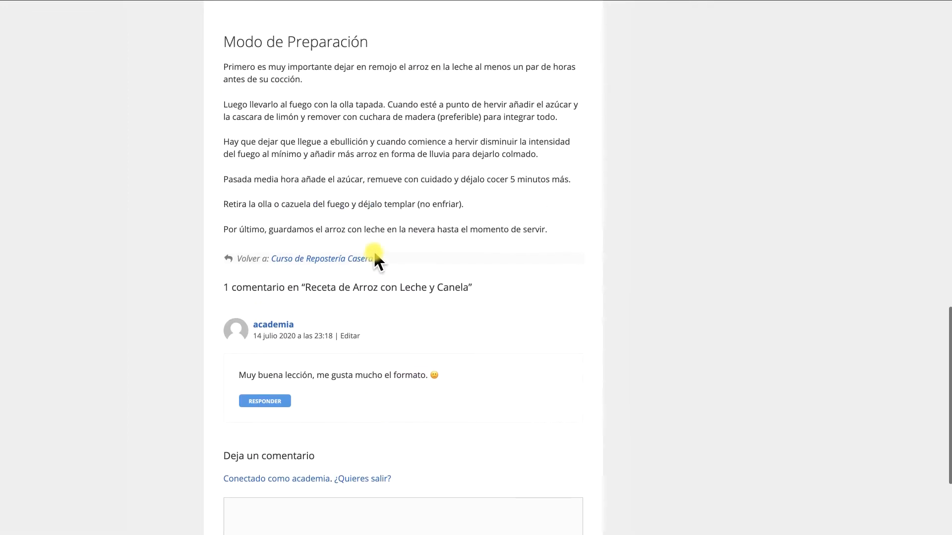
scroll(375, 252, "up", 7)
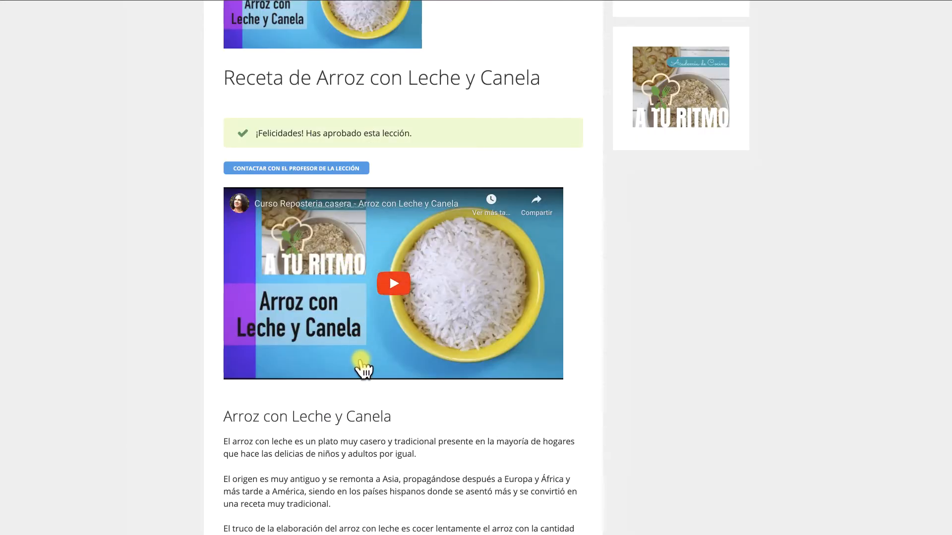
scroll(364, 372, "down", 1)
scroll(363, 369, "down", 7)
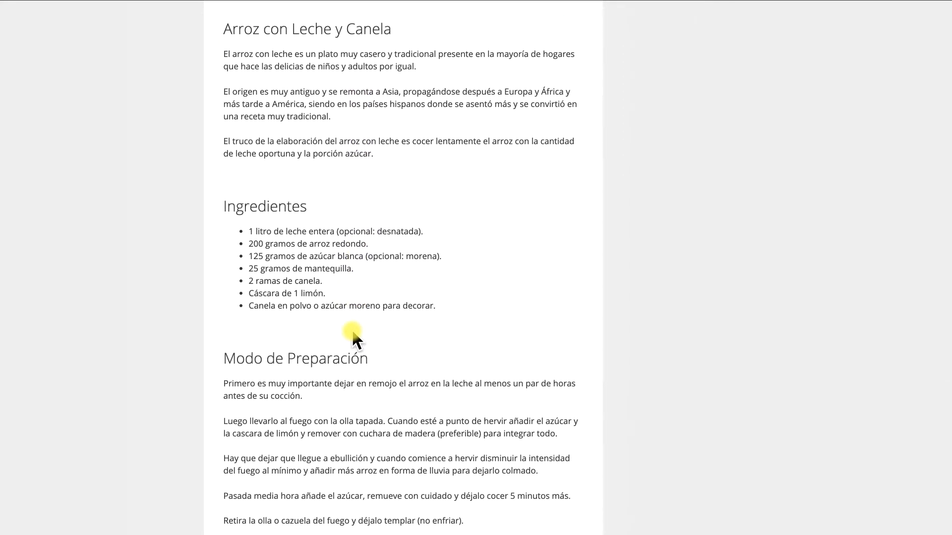
scroll(354, 337, "up", 8)
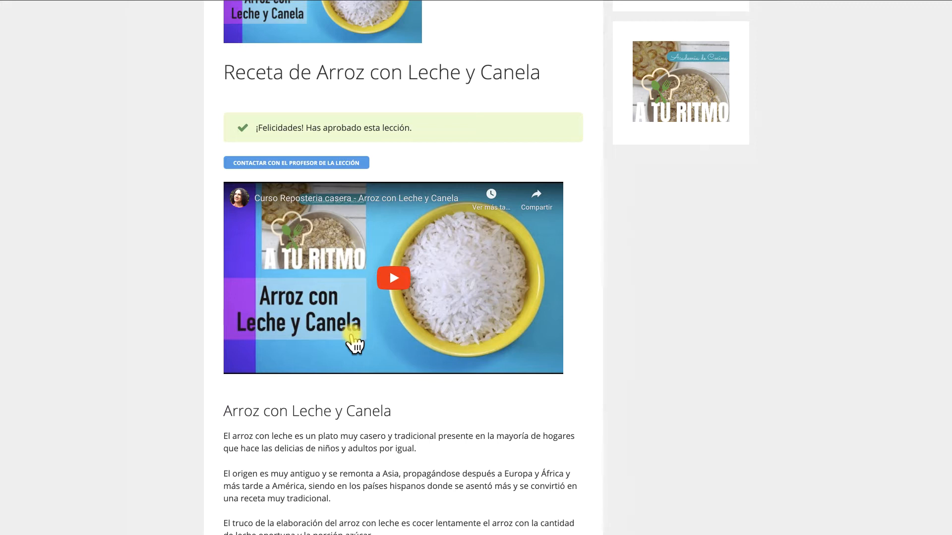
scroll(354, 345, "down", 12)
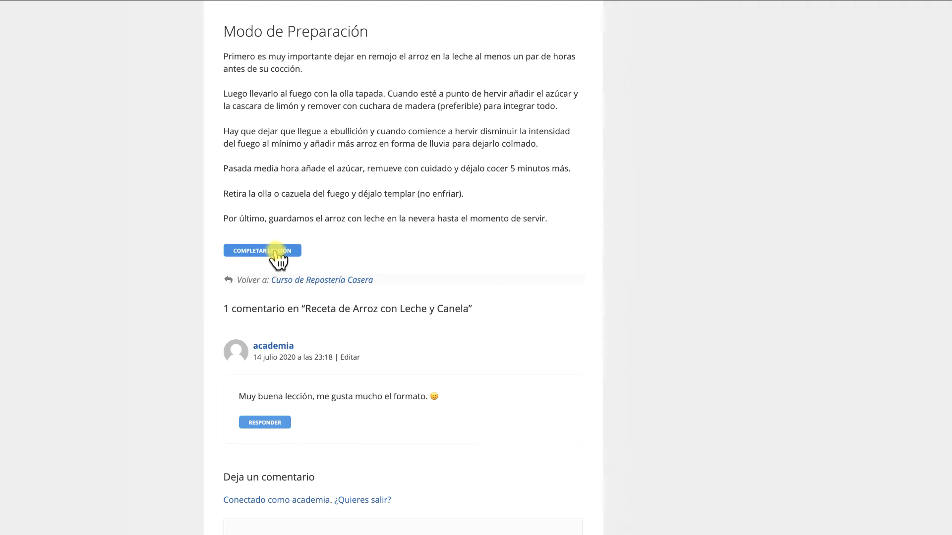
scroll(382, 308, "up", 1)
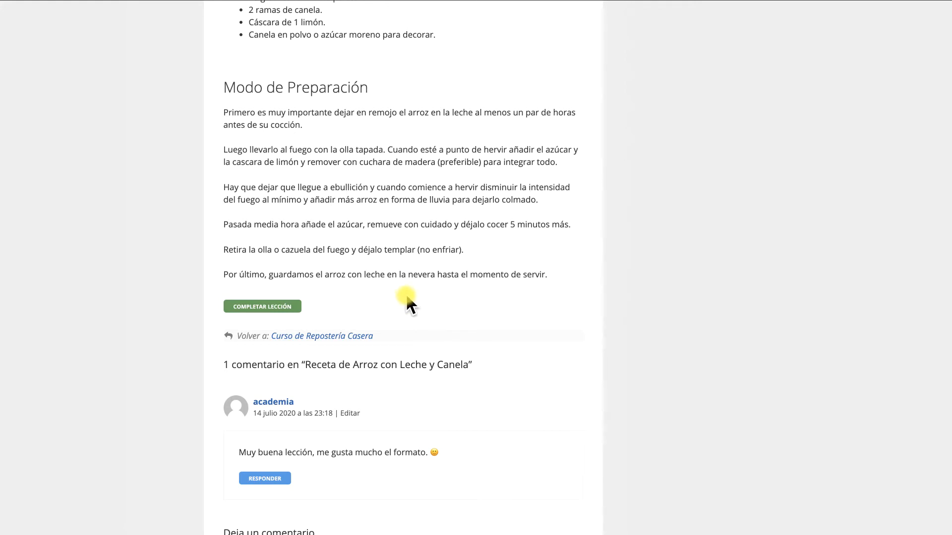
scroll(398, 305, "up", 10)
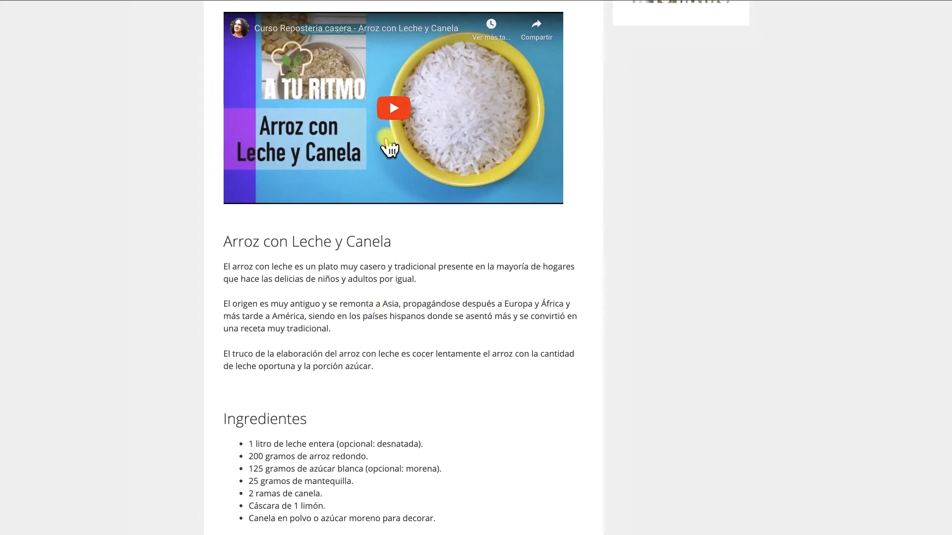
scroll(381, 273, "down", 1)
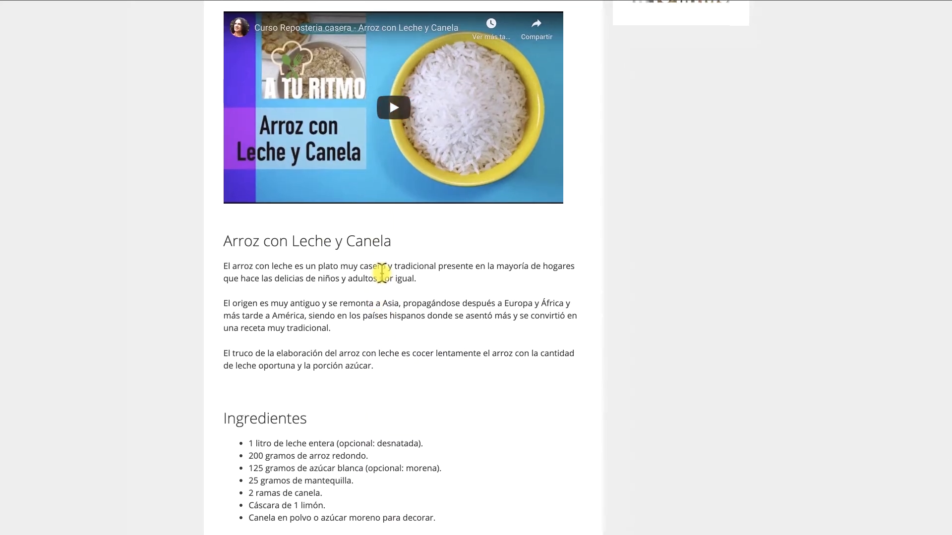
scroll(382, 273, "up", 1)
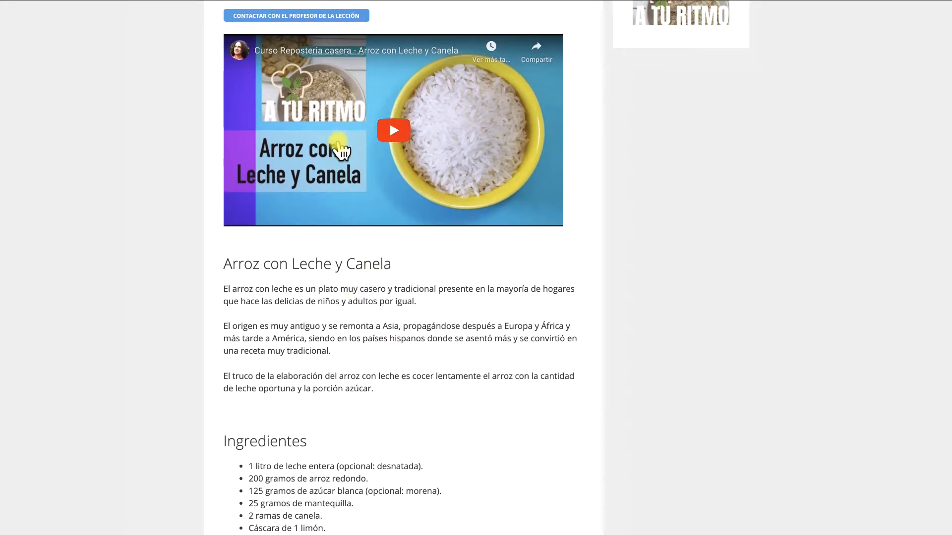
scroll(349, 231, "down", 2)
scroll(349, 231, "down", 2)
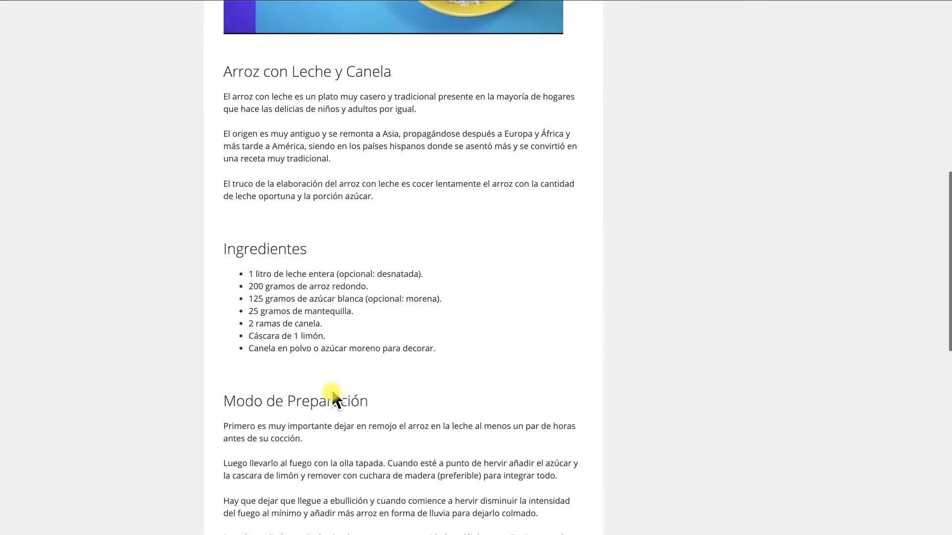
scroll(372, 293, "up", 2)
scroll(370, 286, "up", 2)
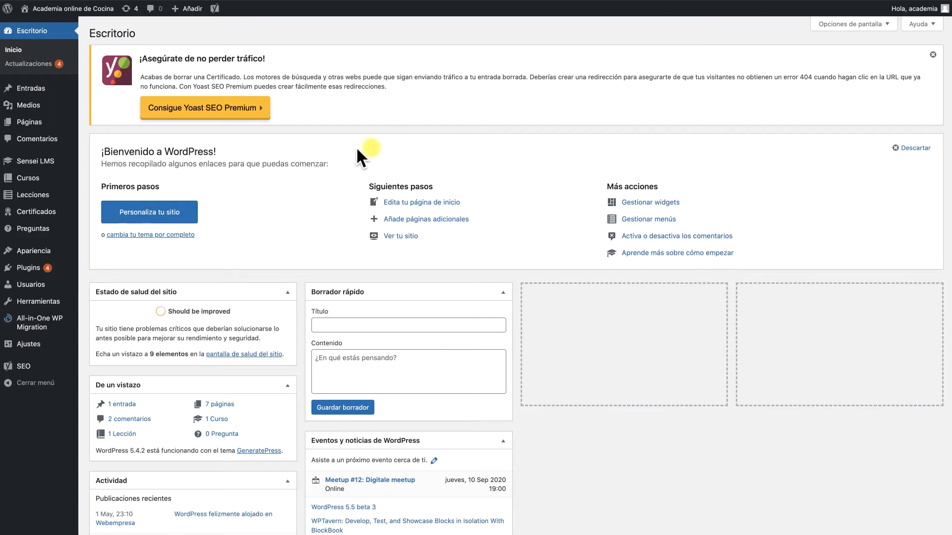
Open the Preguntas section of the admin dashboard and start adding a new question
mouse_move(27, 163)
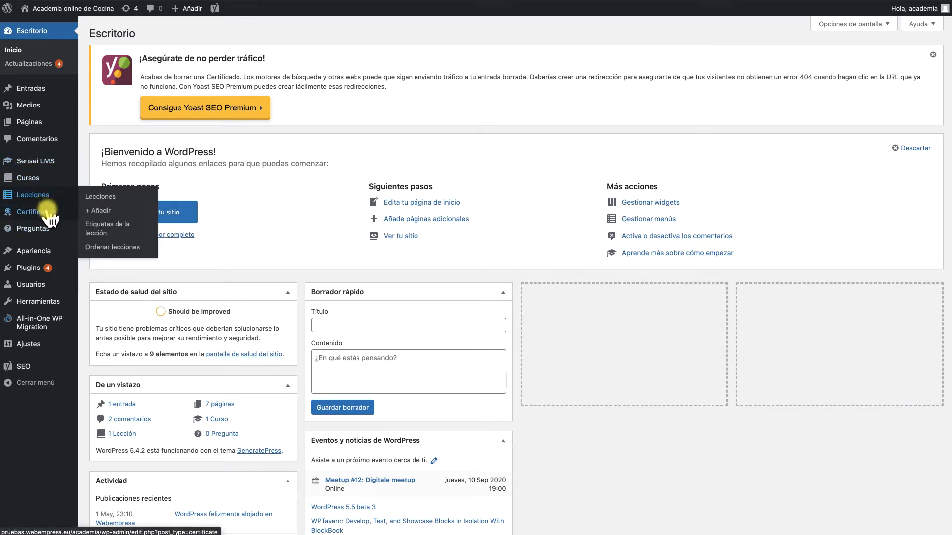
mouse_move(36, 233)
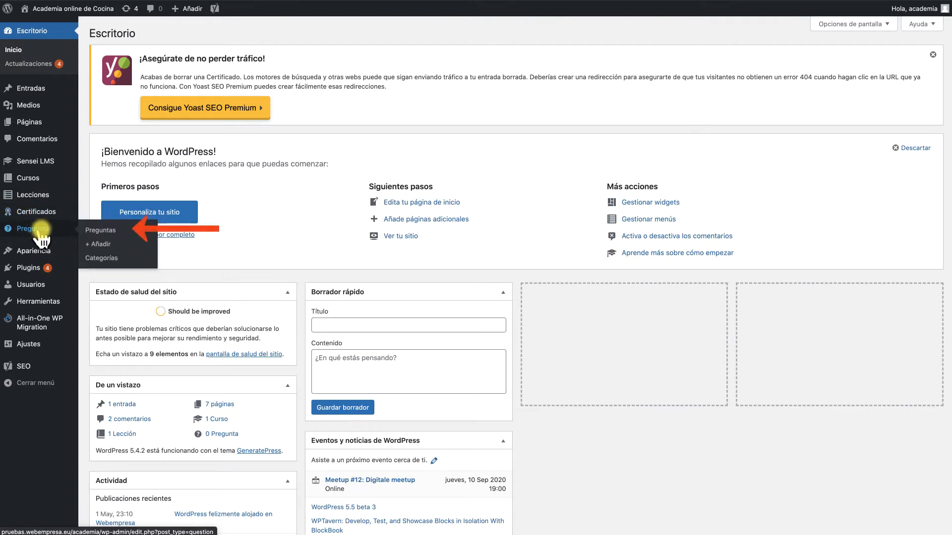
left_click(36, 232)
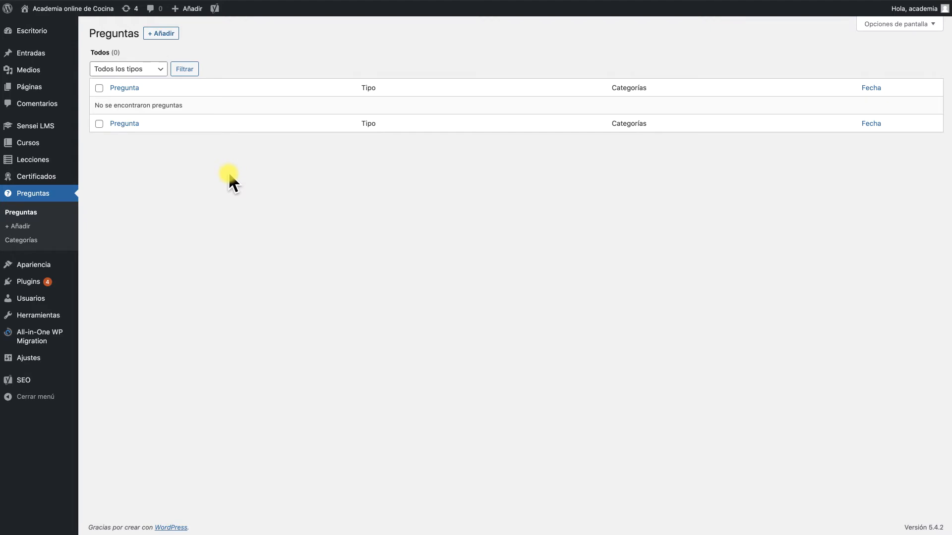
left_click(374, 219)
left_click(162, 34)
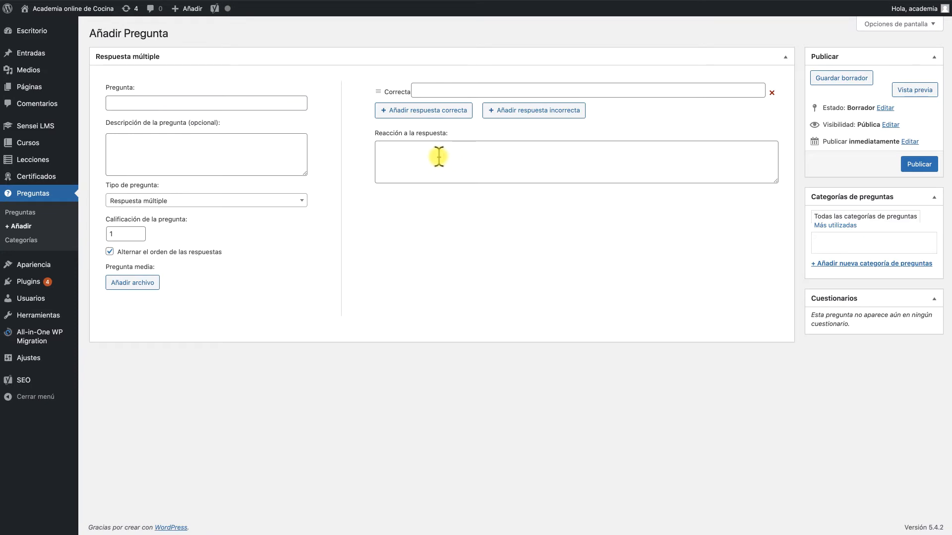
Set the question type to Verdadero/Falso
mouse_move(439, 157)
left_click(161, 203)
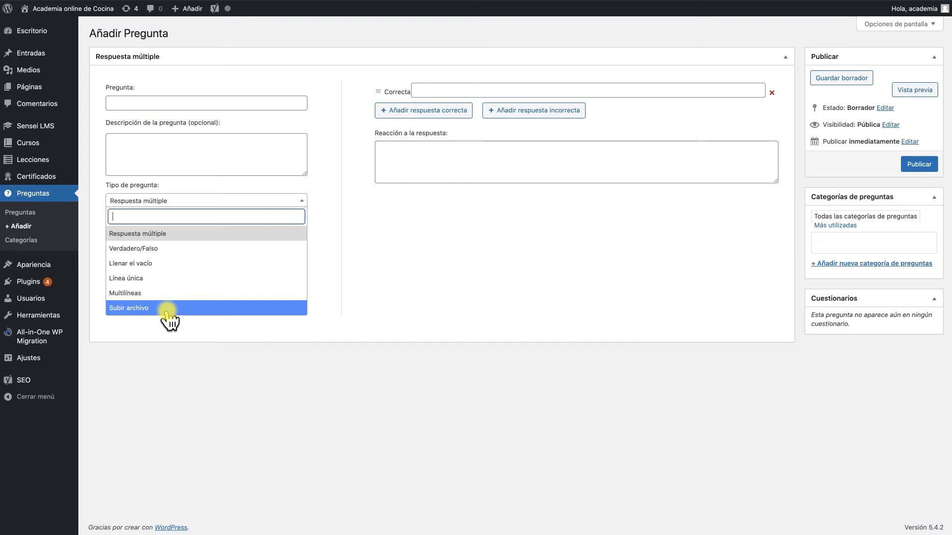
left_click(147, 254)
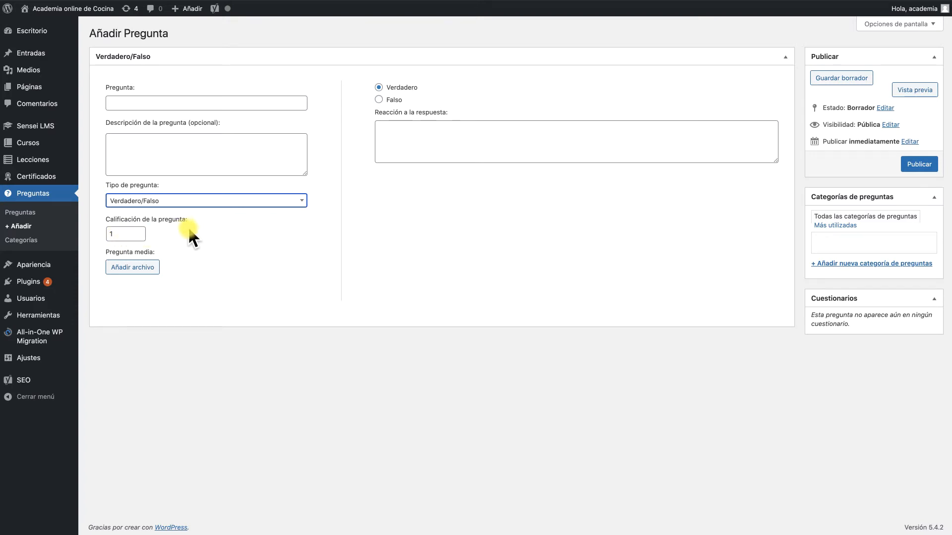
left_click(122, 317)
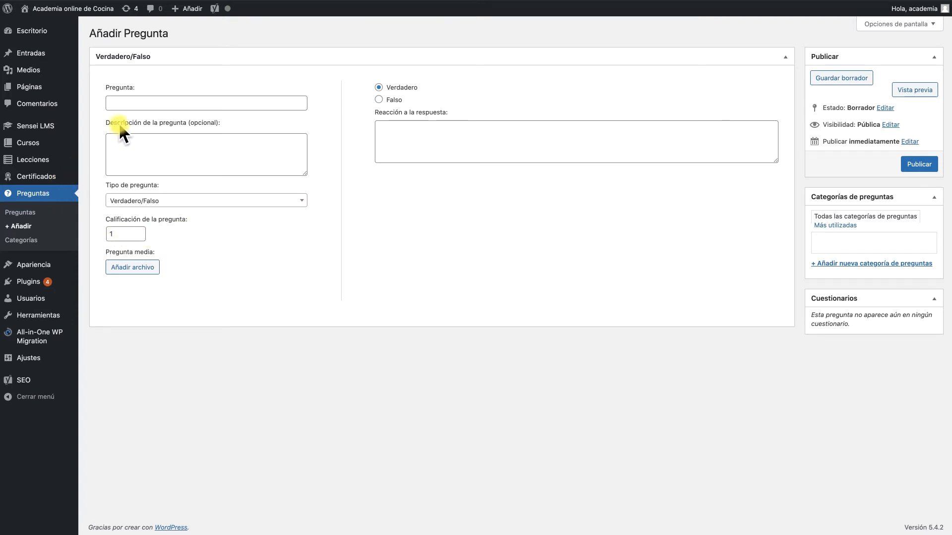
Paste the question 'Para realizar la receta del Arroz con Leche y canela ¿se puede utilizar leche desnatada?'
left_click(119, 102)
type("Arroz con Leche y canela ¿se puede utilizar leche desnatada?")
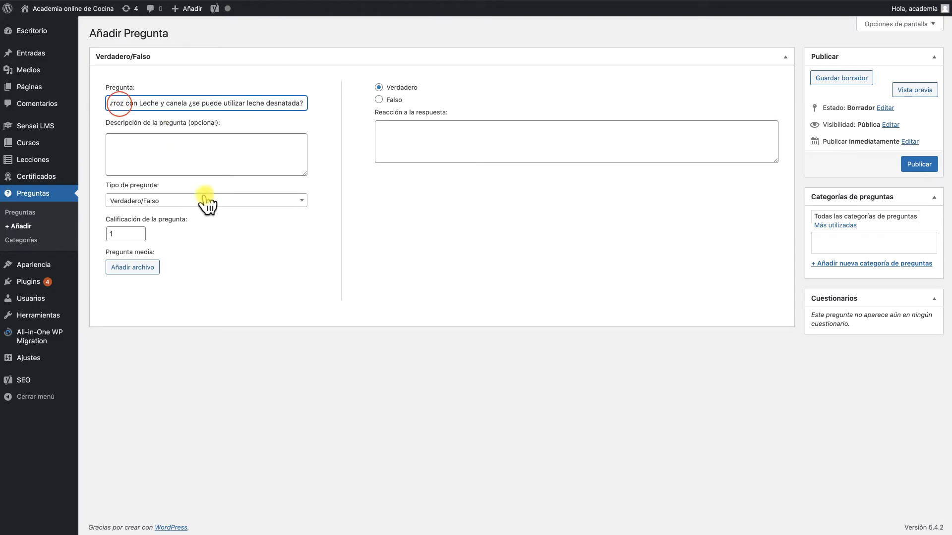
left_click(363, 206)
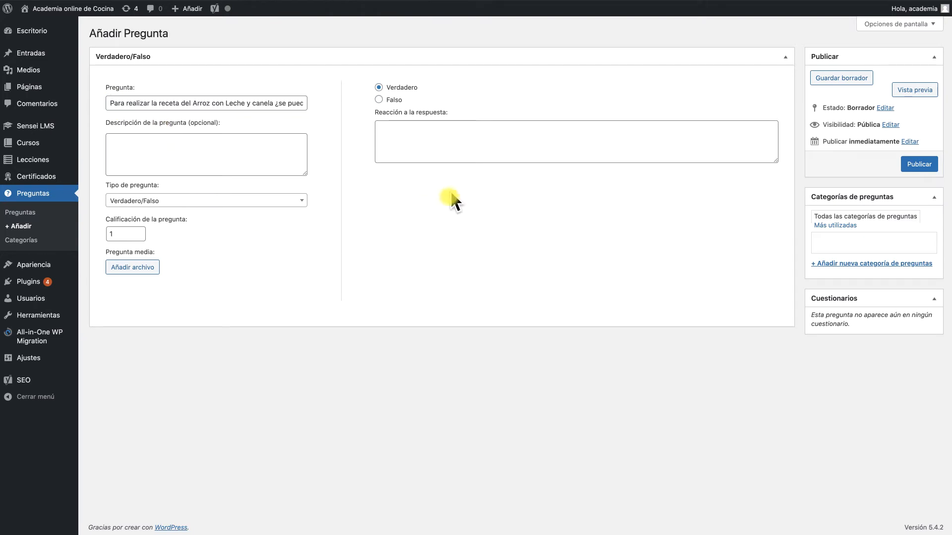
Paste the answer feedback 'La leche desnatada es una fuente importante de minerales como calcio y fósforo, y aporta la misma energía que la leche entera.'
left_click(379, 99)
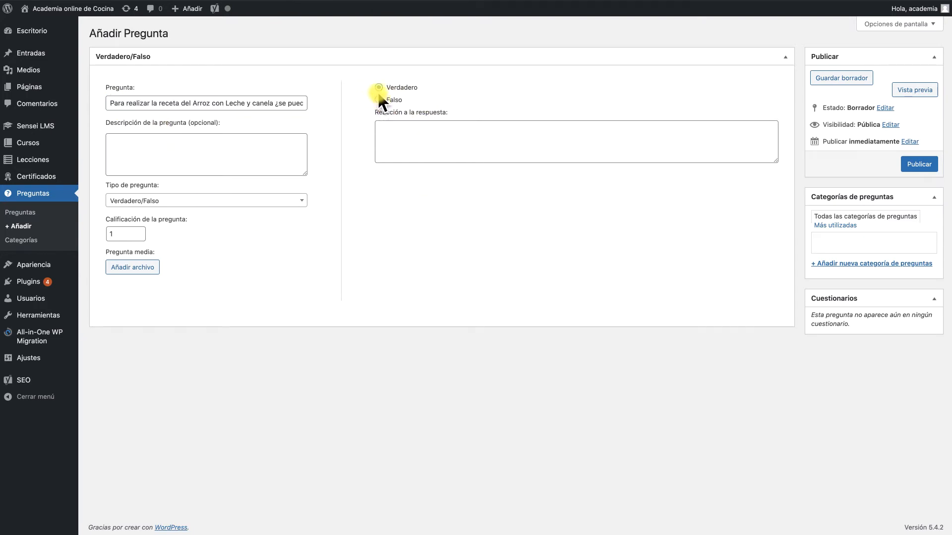
left_click(407, 127)
type("La leche desnatada es una fuente importante de minerales como calcio y fósforo, y aporta la misma energía que la leche entera.")
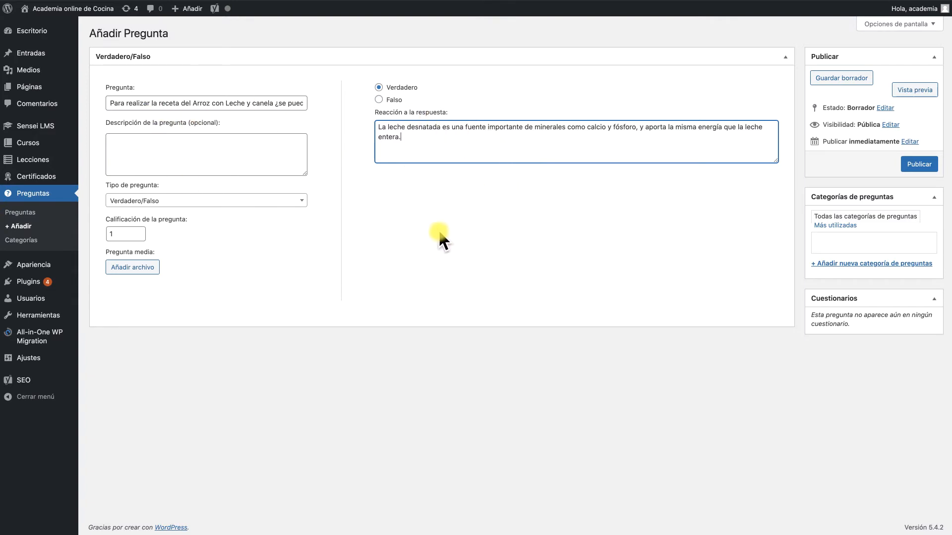
Create a new question category named Reposteria for the question
left_click(884, 236)
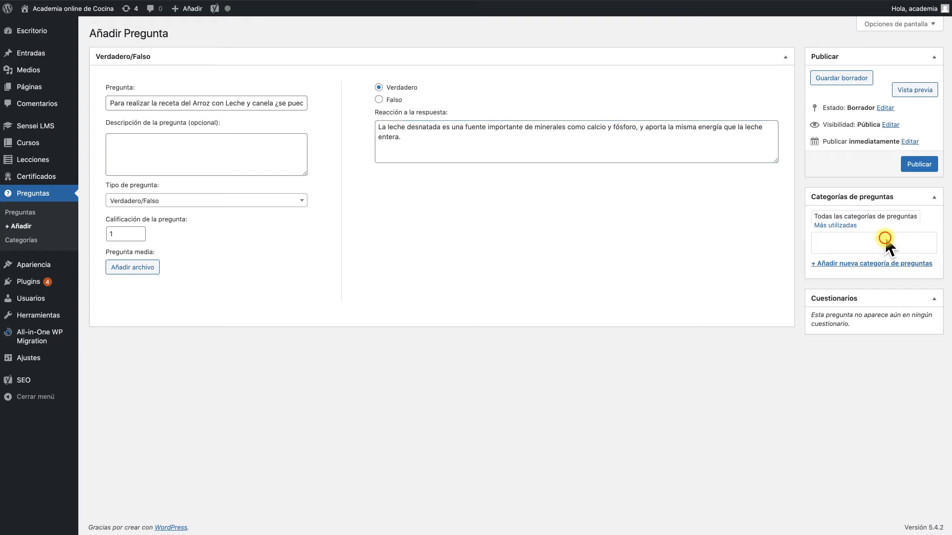
left_click(855, 264)
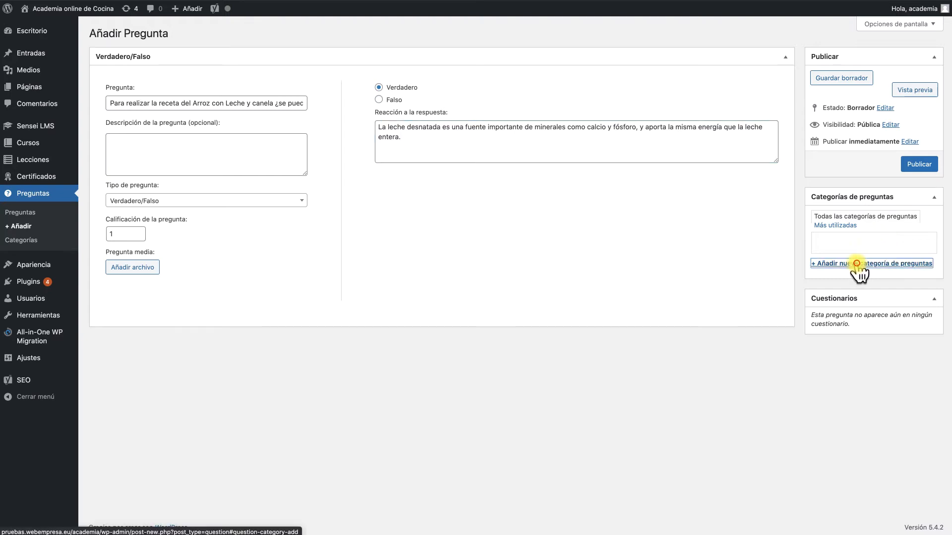
type("RES")
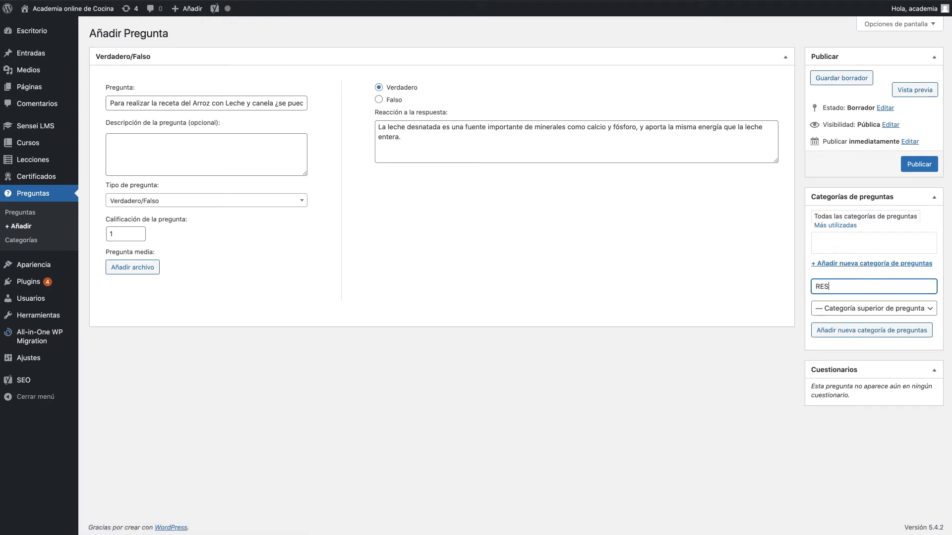
type("POTERIA")
key("BackSpace")
key("BackSpace")
key("BackSpace")
key("BackSpace")
key("BackSpace")
key("BackSpace")
key("BackSpace")
key("BackSpace")
key("BackSpace")
type("eposteria")
left_click(712, 425)
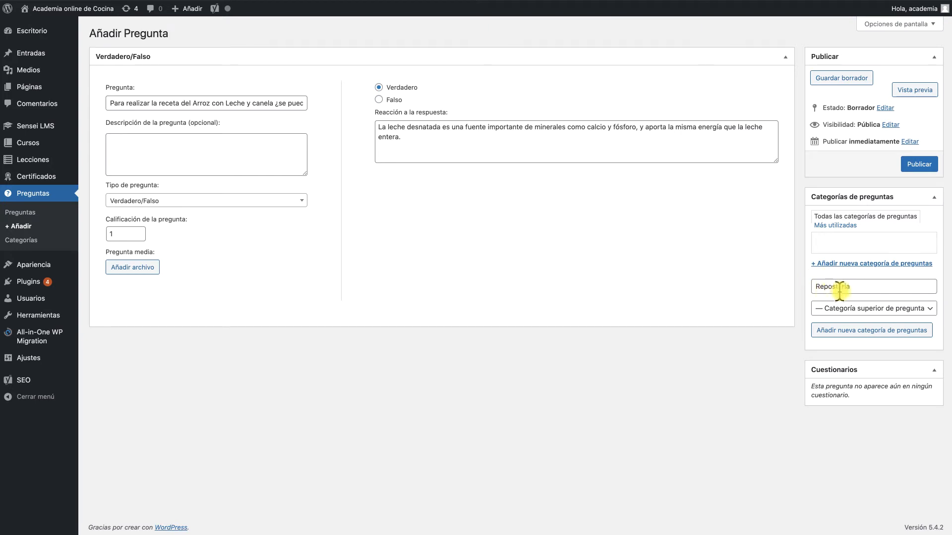
left_click(861, 288)
key("Return")
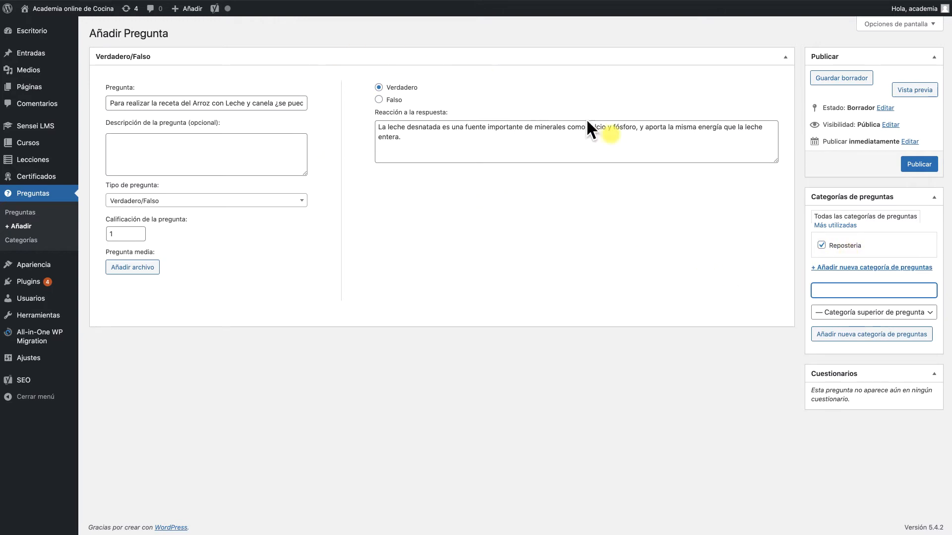
Publish the question, then start another new question of type Verdadero/Falso
left_click(911, 167)
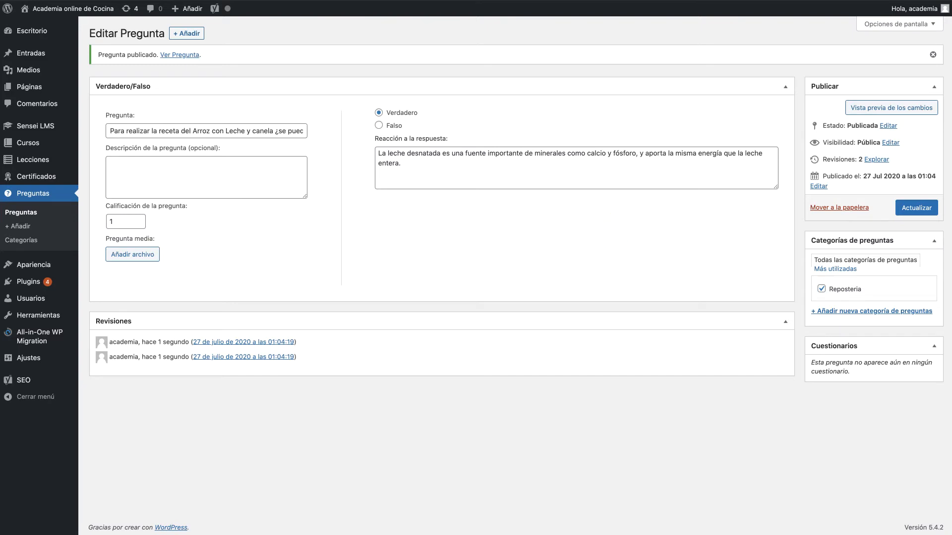
left_click(187, 34)
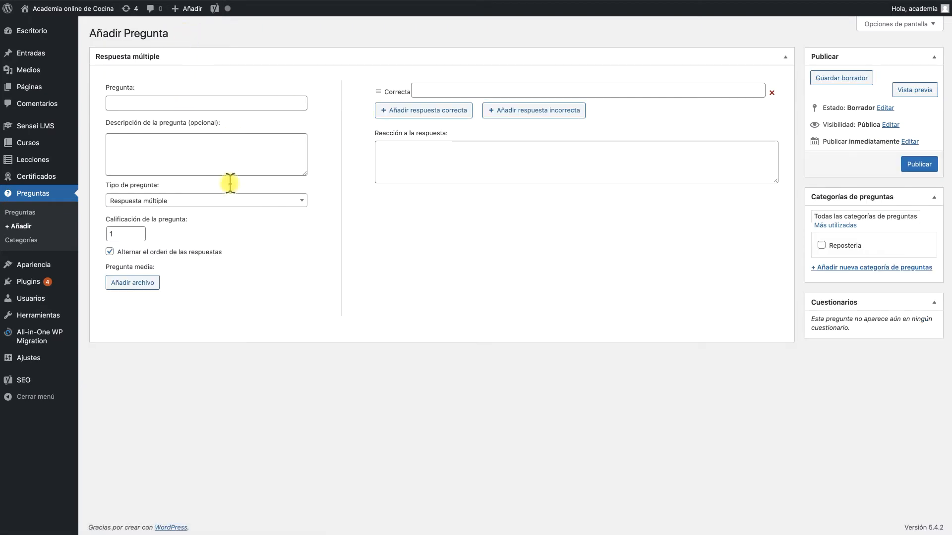
left_click(174, 202)
left_click(172, 248)
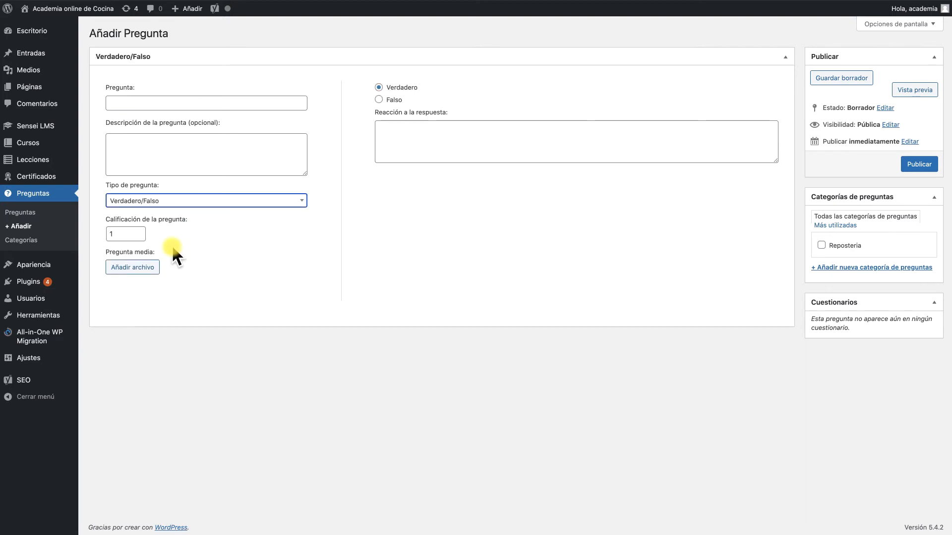
Paste the question '¿Se puede consumir el arroz con leche una vez retirado del fuego?'
left_click(149, 102)
type("¿Se puede consumir el arroz con leche una vez retirado del fuego?")
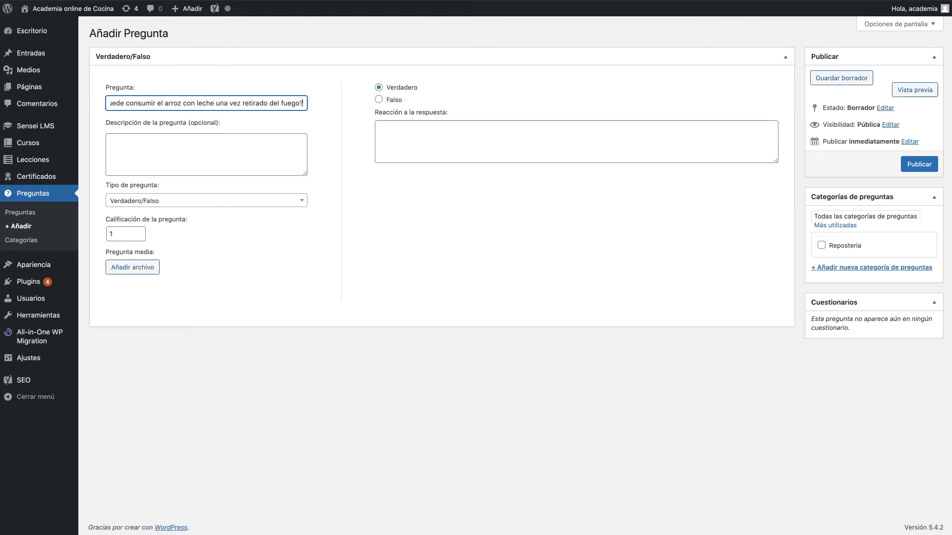
Paste the answer feedback about letting it cool before eating and correct the misspelling to 'consumirlo'
left_click(426, 129)
type("Lo adecuado es dejarlo enfriar al menos a una temperatura que no incomode al conumirlo augnue lo ideal es tomarlo frio.")
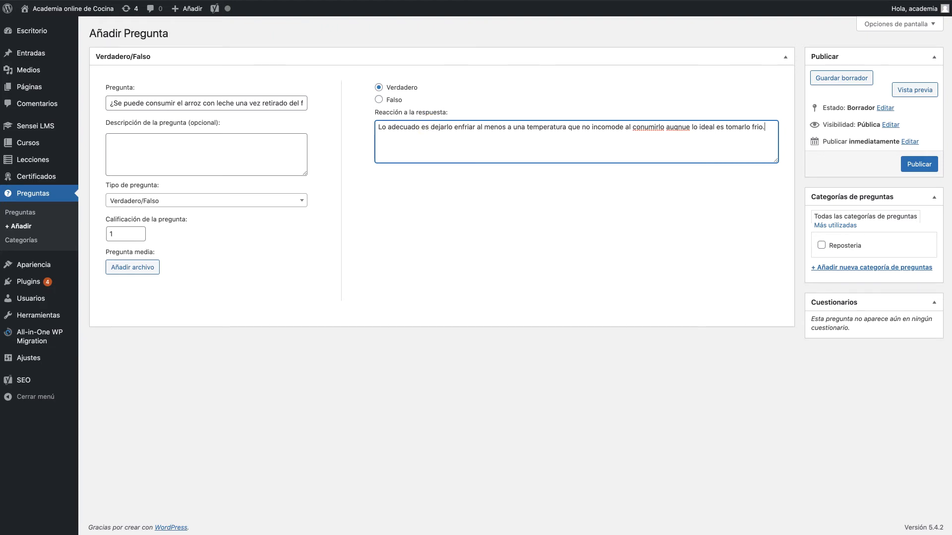
right_click(649, 129)
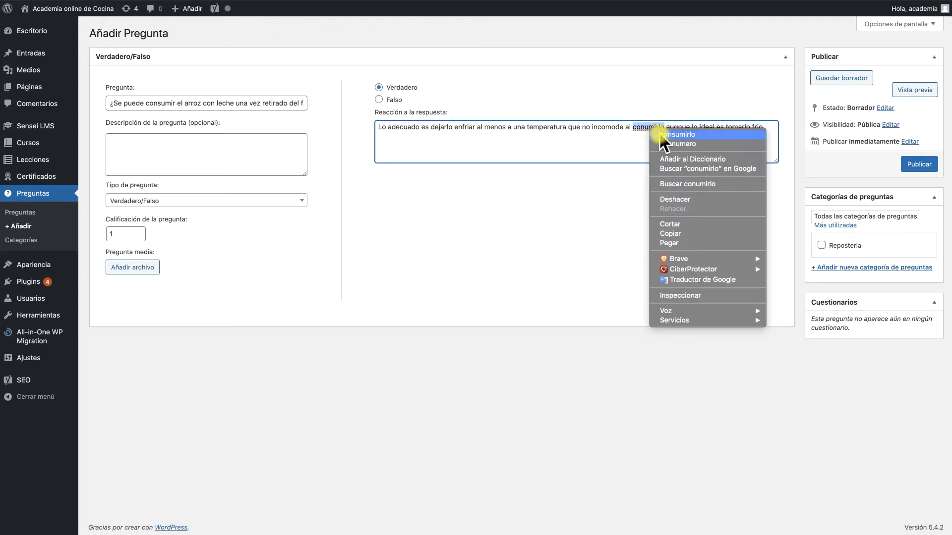
left_click(666, 134)
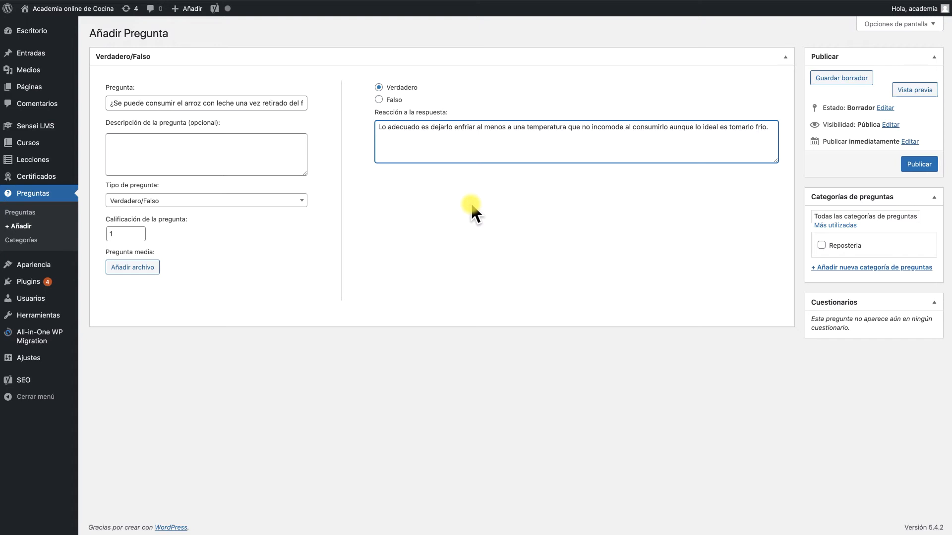
Assign the question to the Reposteria category and publish it
left_click(822, 245)
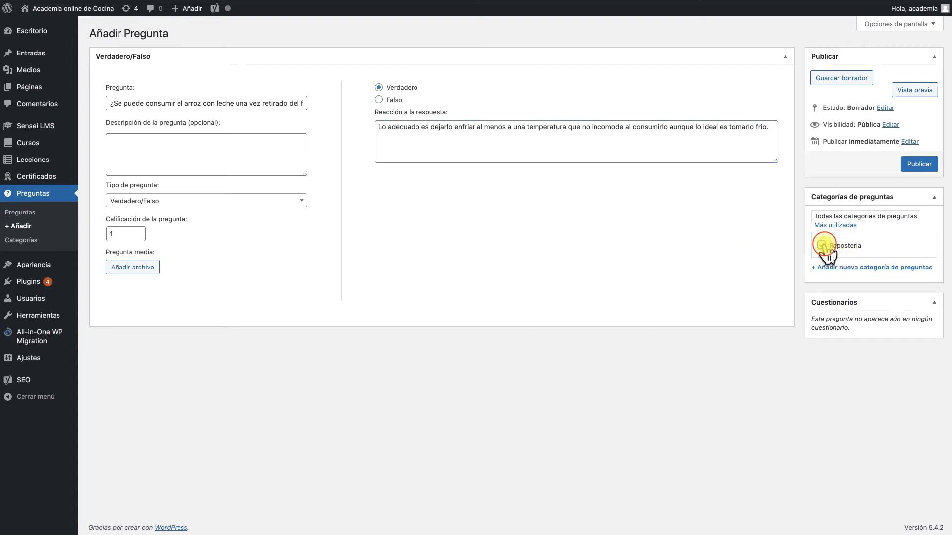
left_click(917, 165)
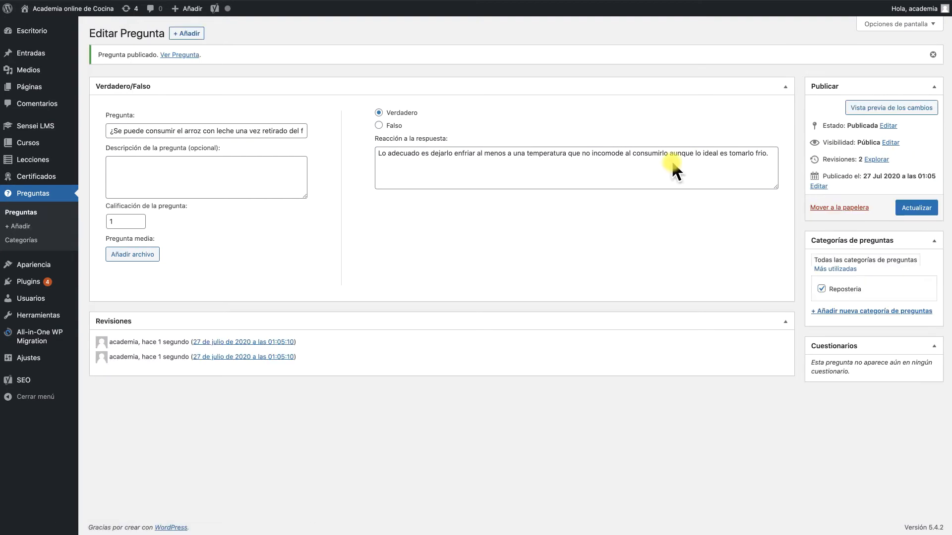
Open the questions list and then the lessons list
mouse_move(10, 266)
left_click(26, 212)
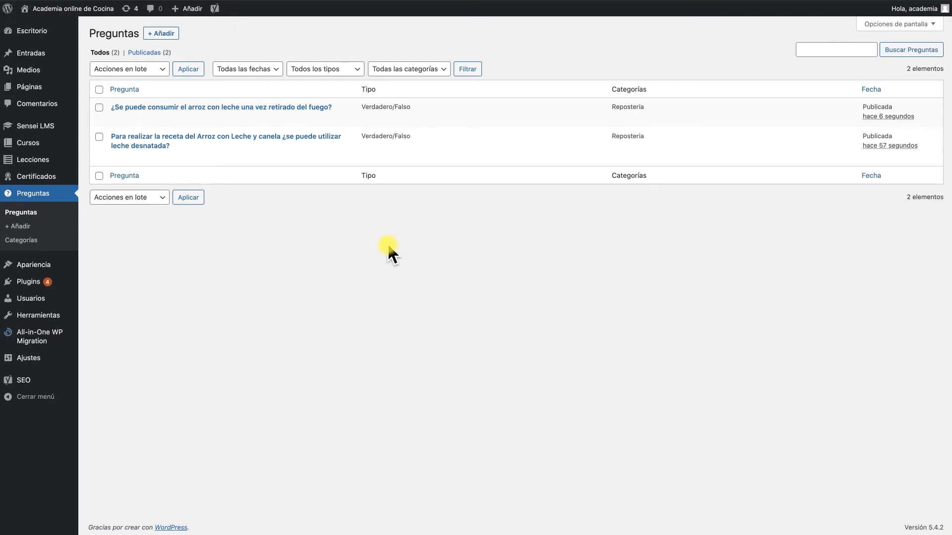
left_click(42, 159)
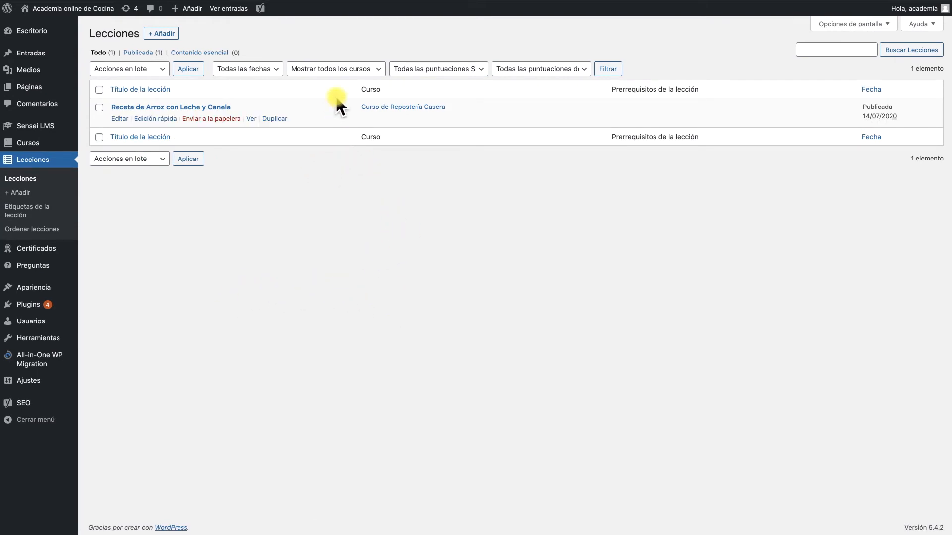
Filter the lessons list by the course Curso de Repostería Casera
left_click(353, 71)
left_click(353, 78)
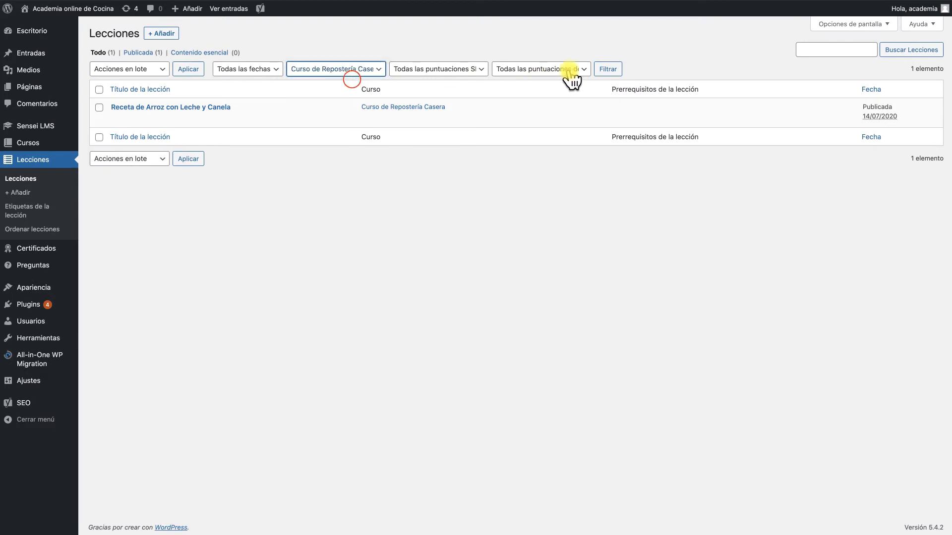
left_click(606, 69)
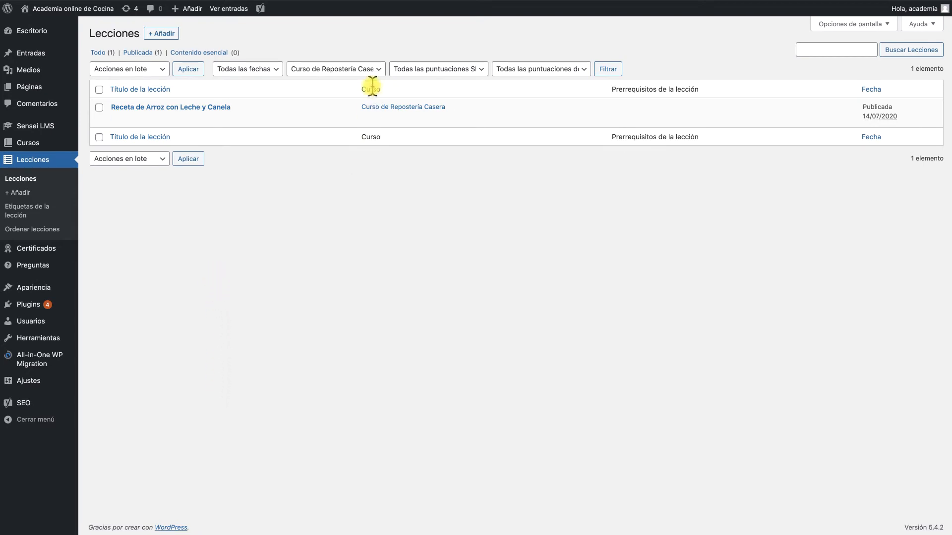
left_click(356, 72)
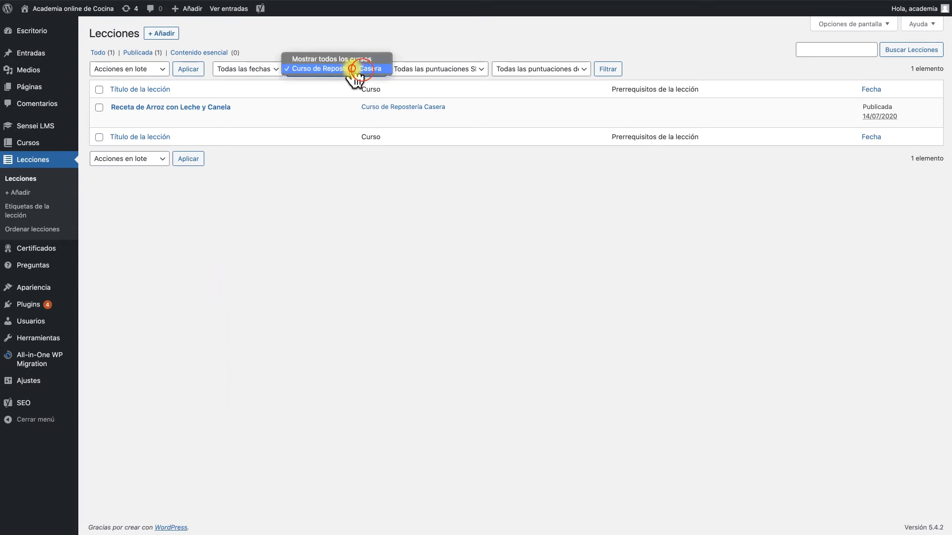
left_click(352, 69)
left_click(607, 69)
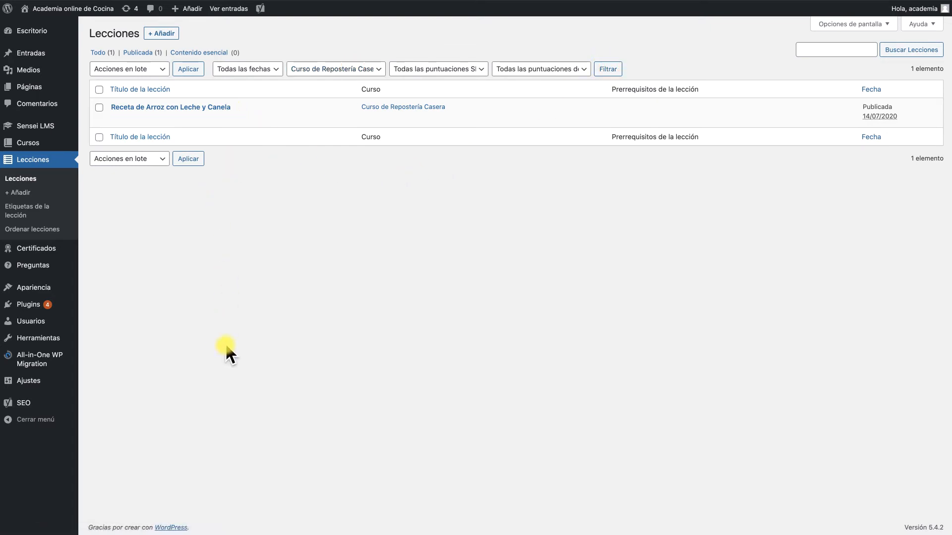
Open the lesson Receta de Arroz con Leche y Canela for editing and go to its quiz questions
left_click(193, 107)
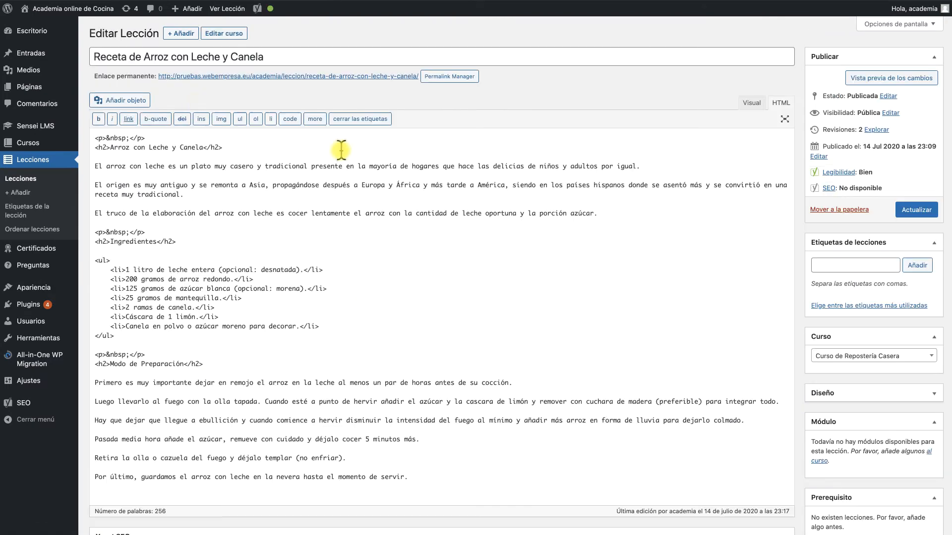
scroll(341, 149, "down", 20)
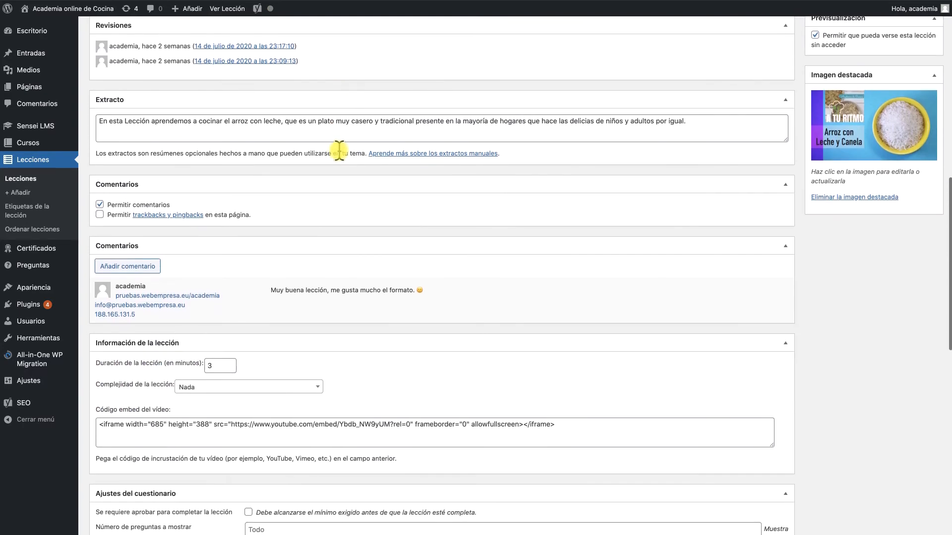
scroll(339, 153, "down", 7)
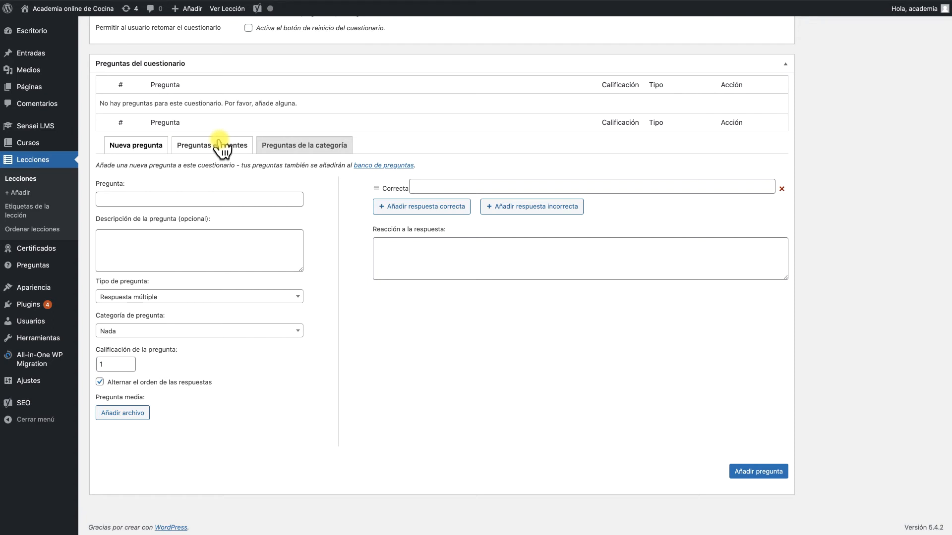
Choose the Reposteria category among the category questions for the quiz
mouse_move(39, 265)
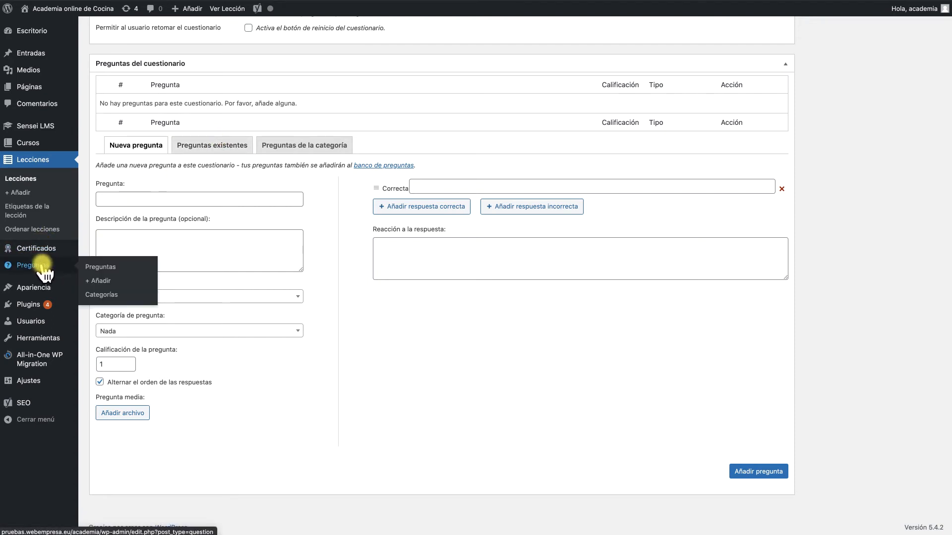
left_click(304, 147)
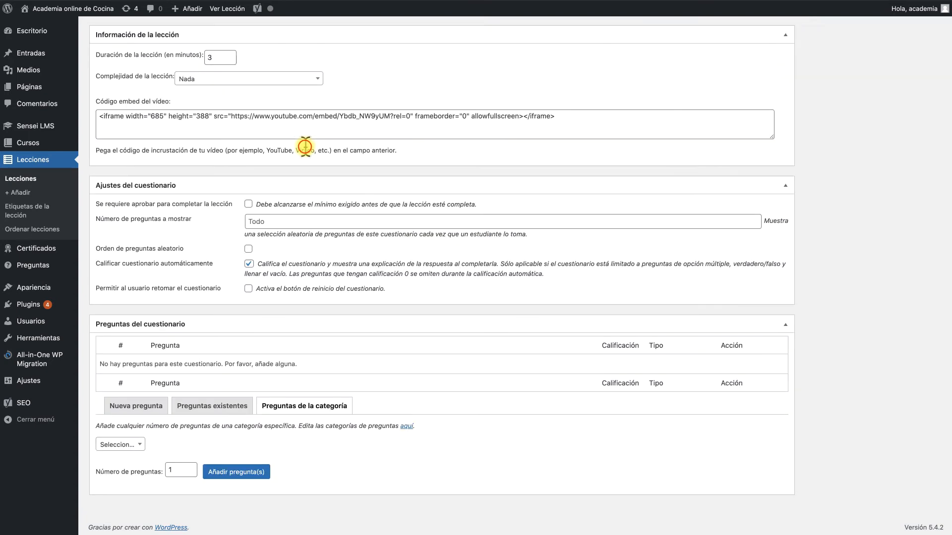
left_click(130, 446)
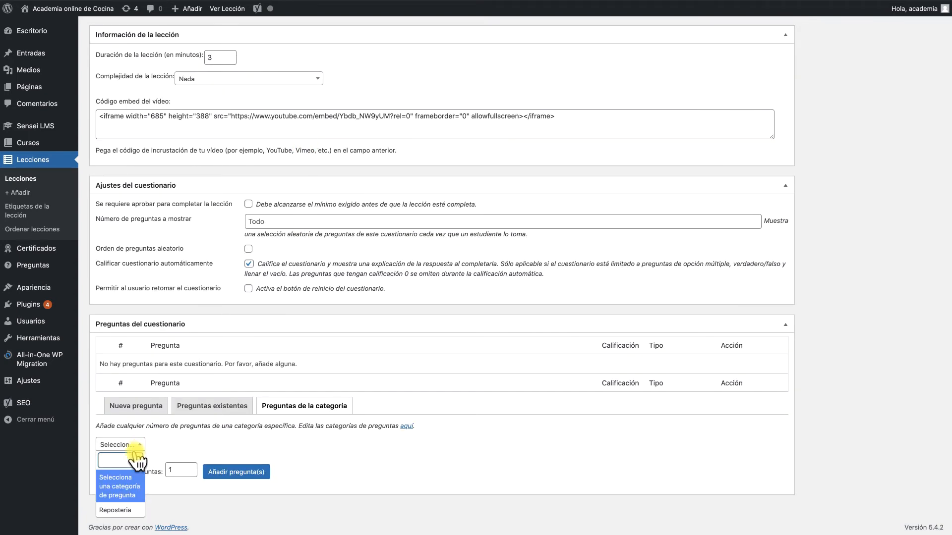
left_click(118, 511)
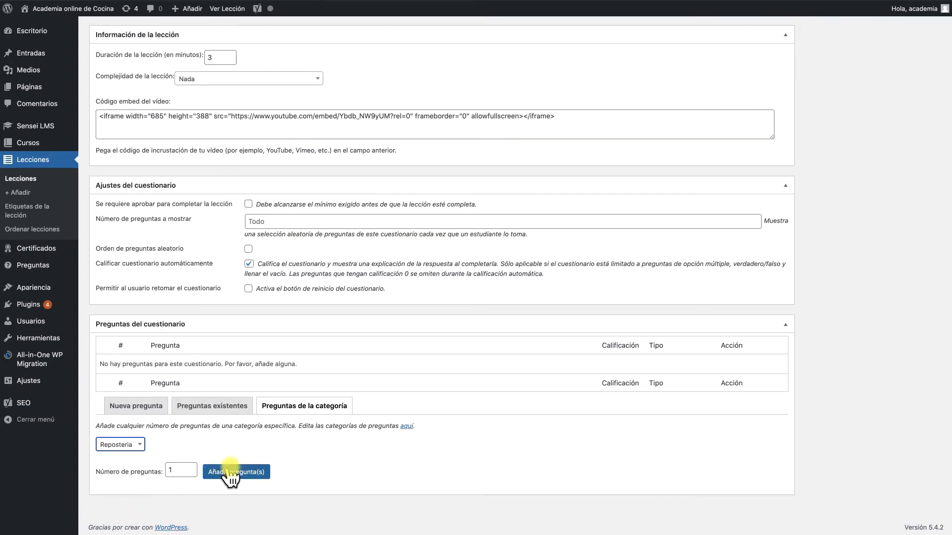
Add both existing Reposteria questions to the lesson's quiz
left_click(204, 409)
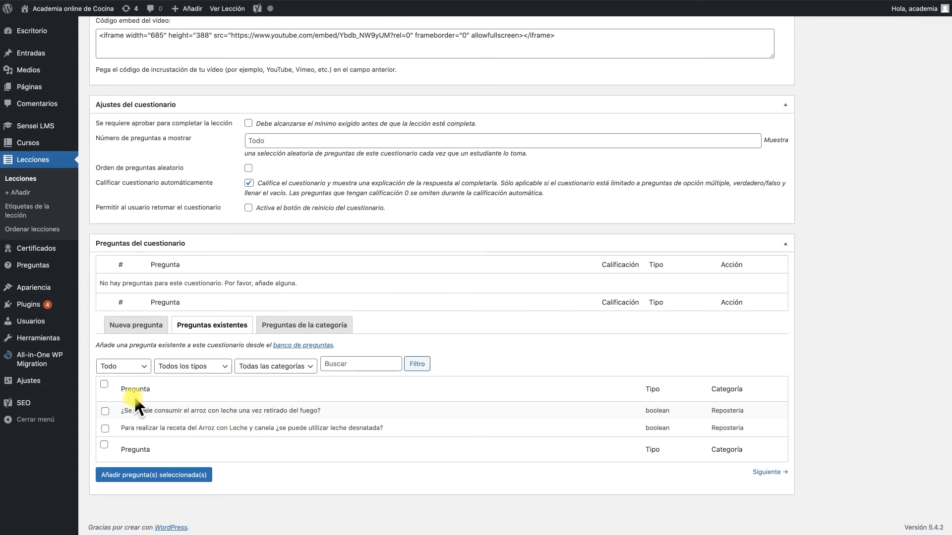
left_click(104, 385)
left_click(105, 412)
left_click(107, 427)
left_click(105, 428)
left_click(158, 475)
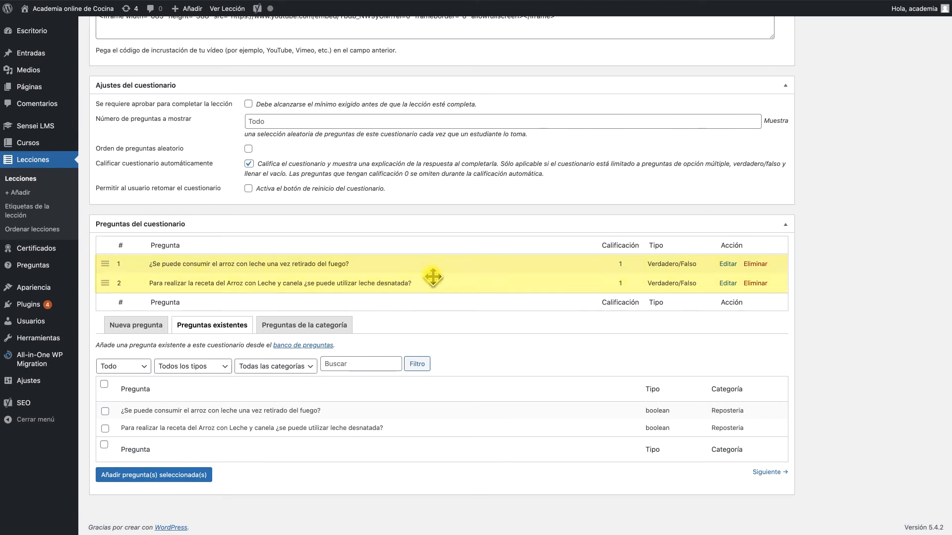
Update the lesson to save the quiz questions
scroll(751, 273, "up", 10)
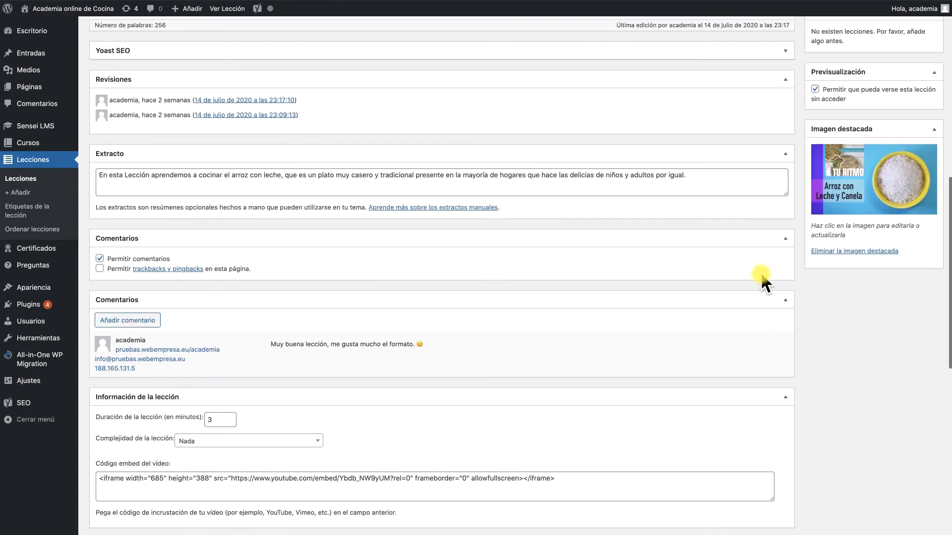
scroll(762, 272, "up", 10)
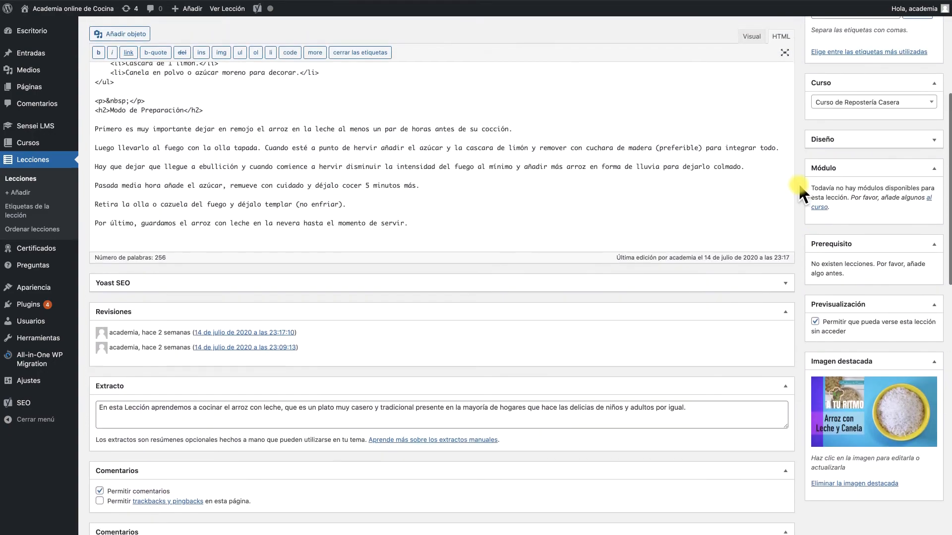
left_click(925, 182)
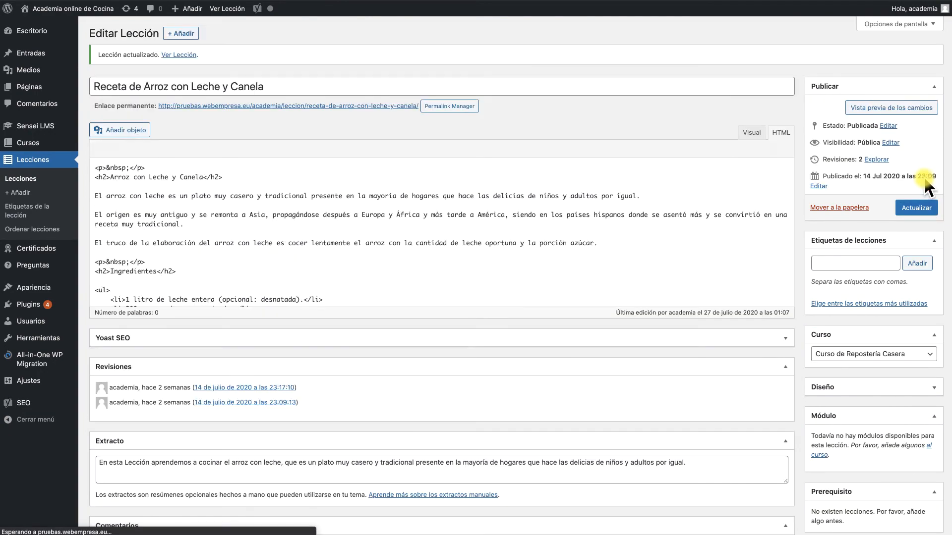
Start a new Verdadero/Falso question in the Reposteria category with a question grade of 4
scroll(429, 265, "down", 20)
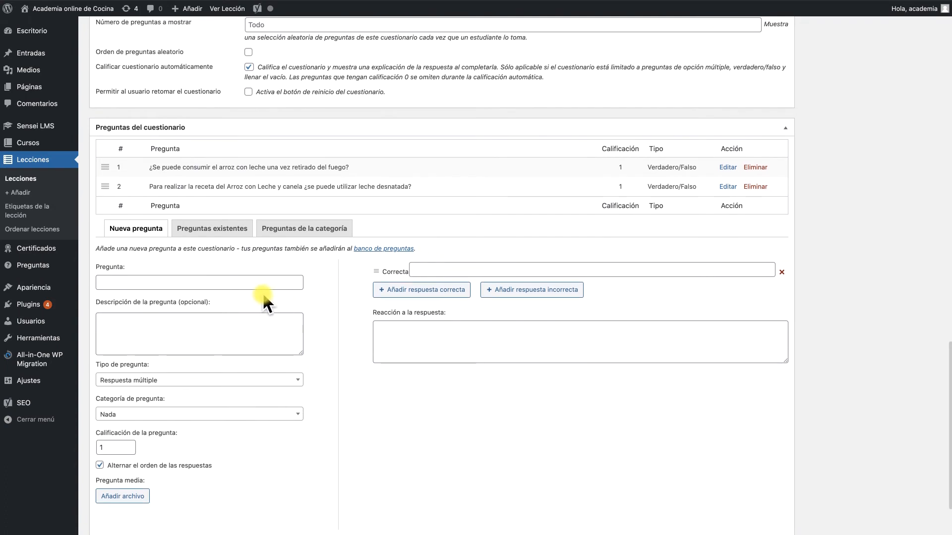
scroll(261, 298, "down", 2)
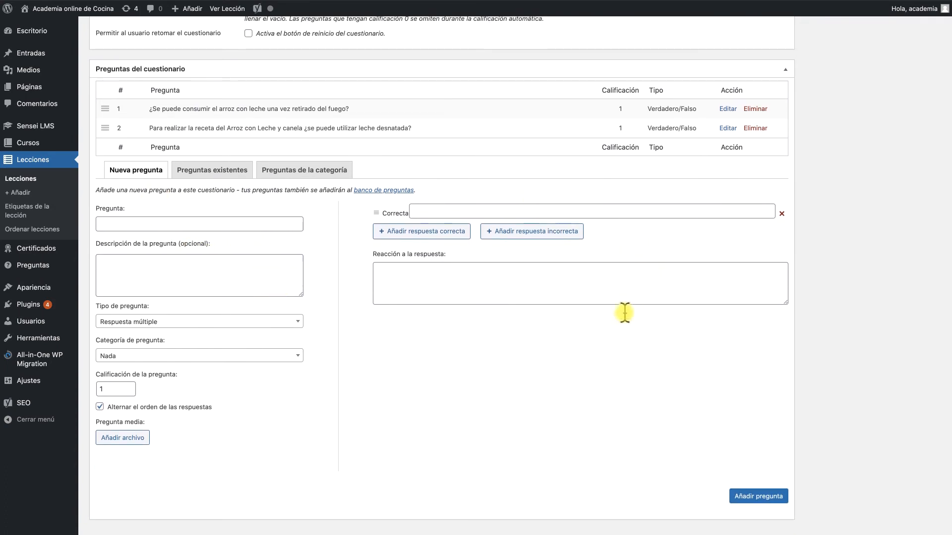
scroll(624, 312, "down", 1)
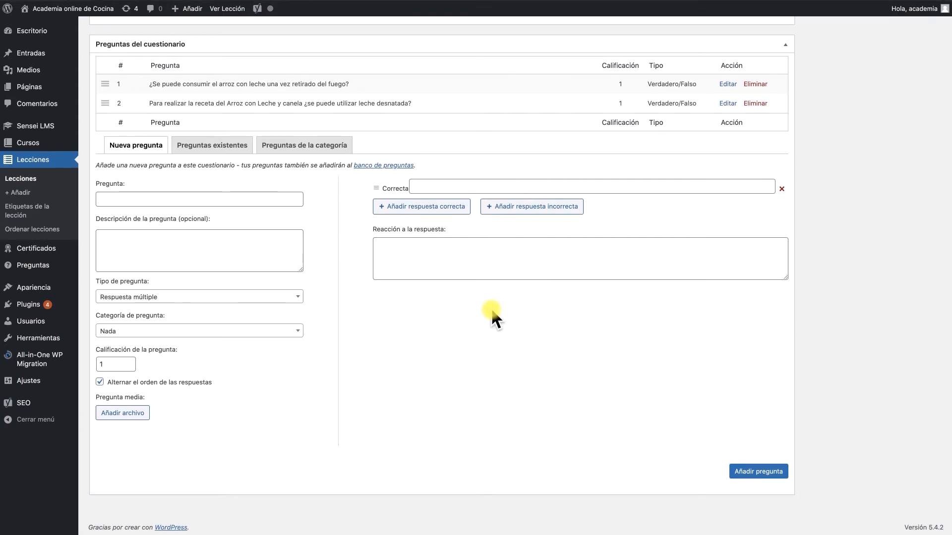
left_click(224, 297)
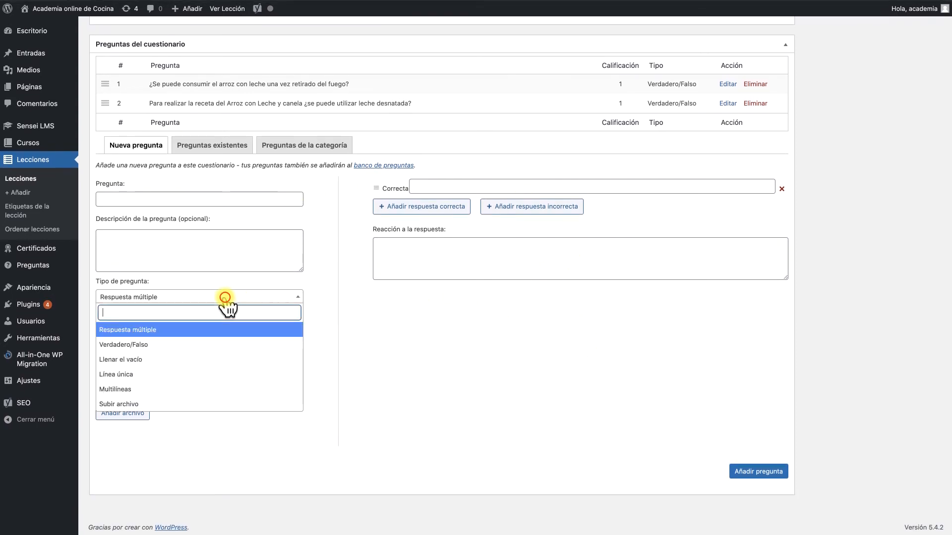
left_click(186, 342)
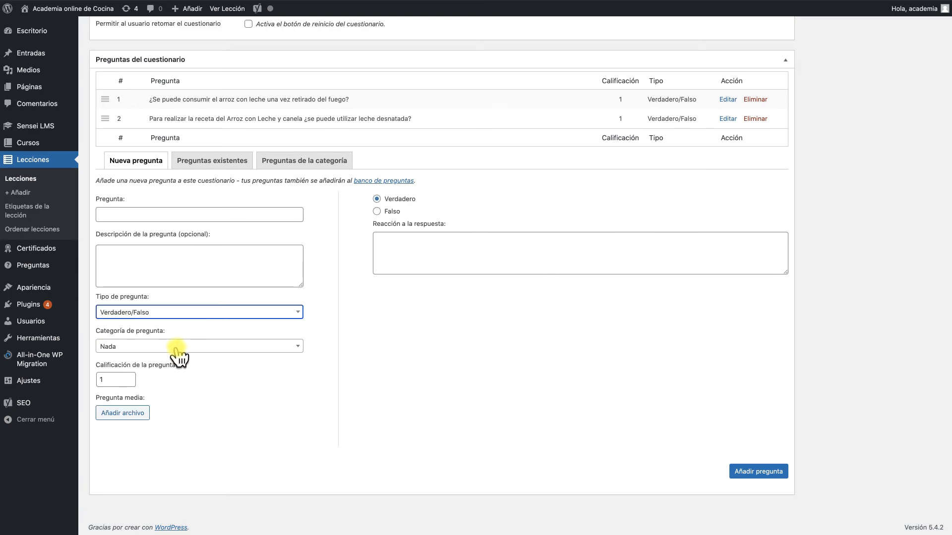
left_click(177, 347)
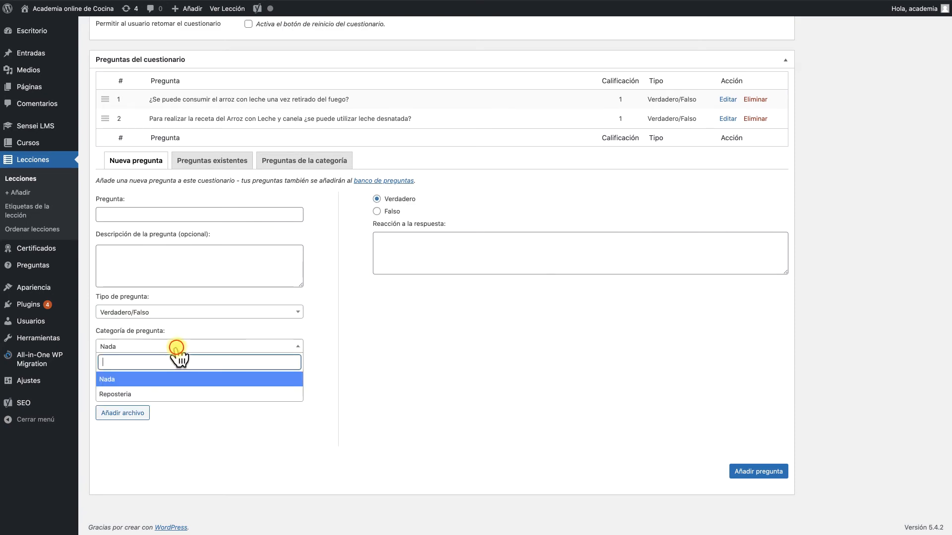
left_click(131, 392)
left_click(245, 373)
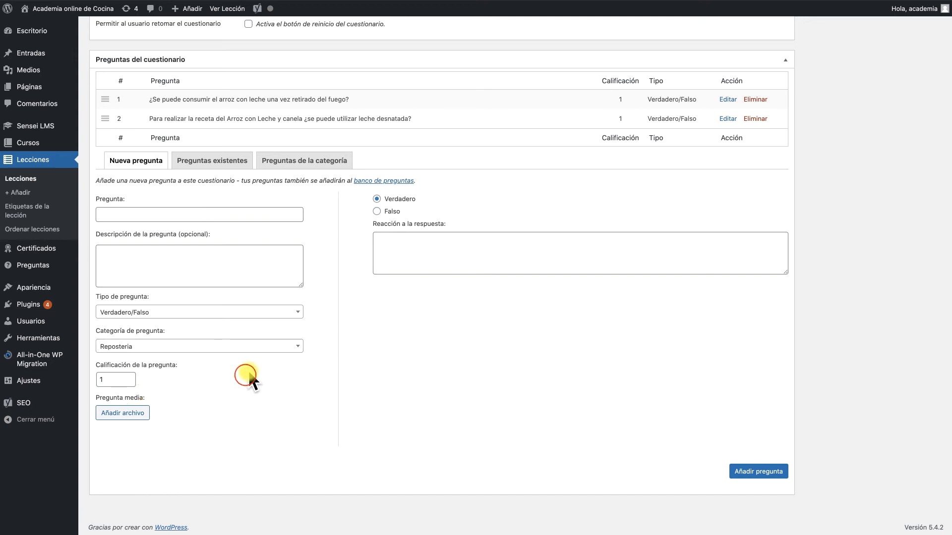
left_click(110, 379)
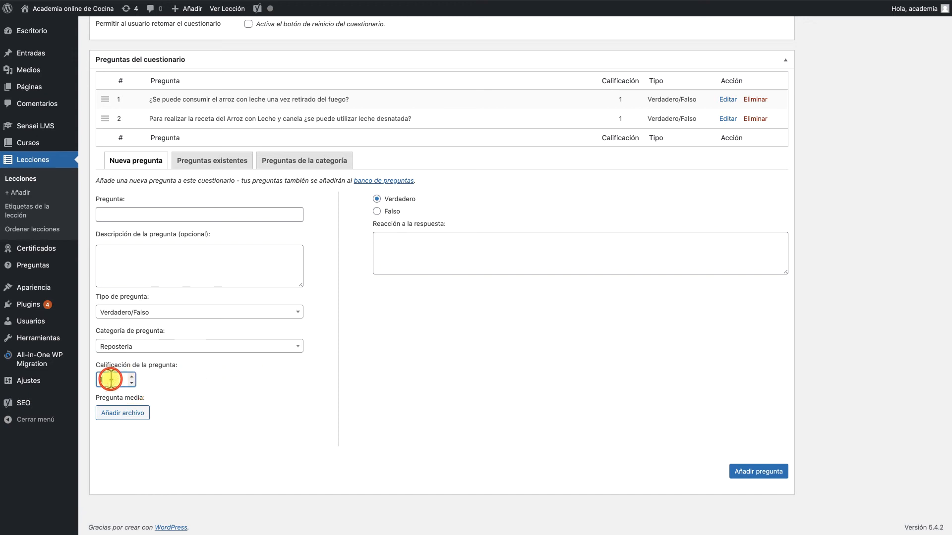
type("4")
left_click(213, 385)
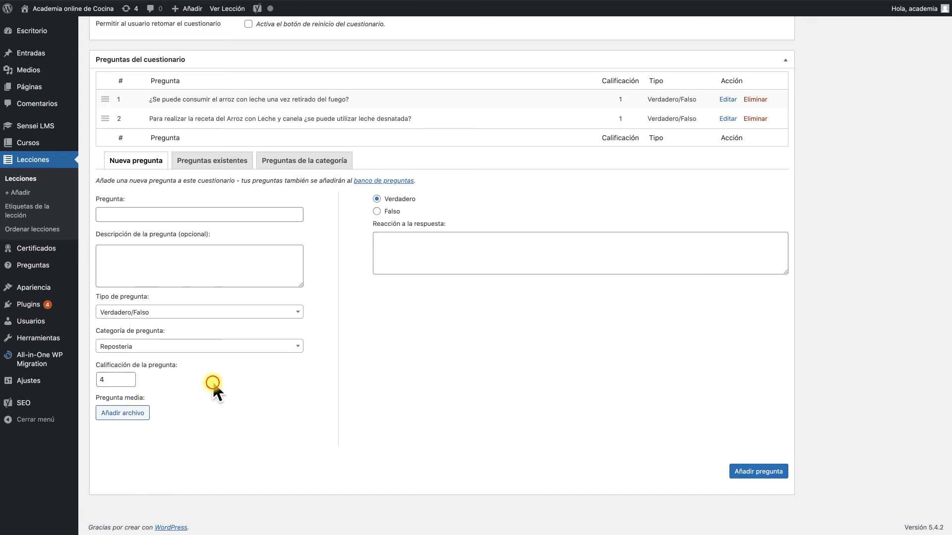
Paste the question text and its answer feedback, correcting the feedback's misspelt 'auqnue' to 'aunque'
left_click(119, 216)
key("super+v")
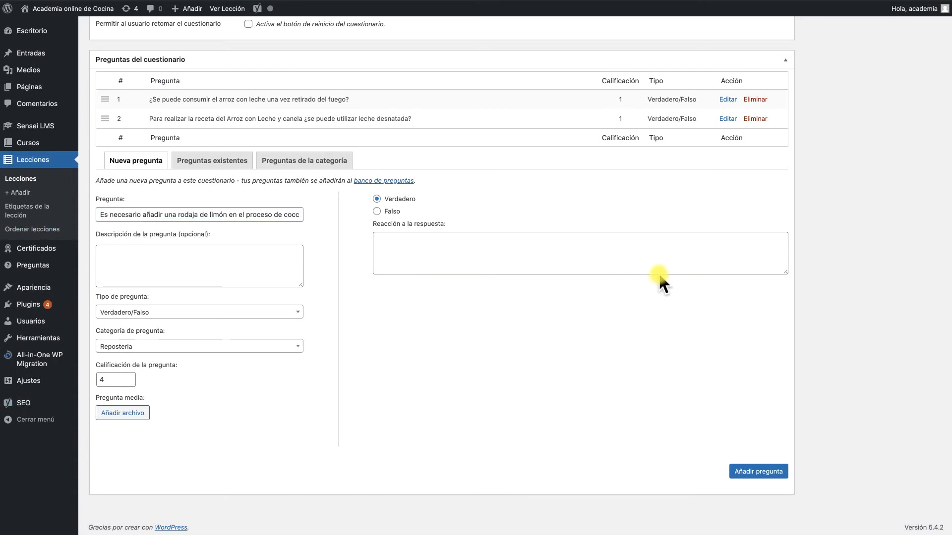
left_click(538, 243)
type("La cáscara del limo o rodaja ayuda en la aromatización del arroz augnue se suele retirar antes de servirlo.")
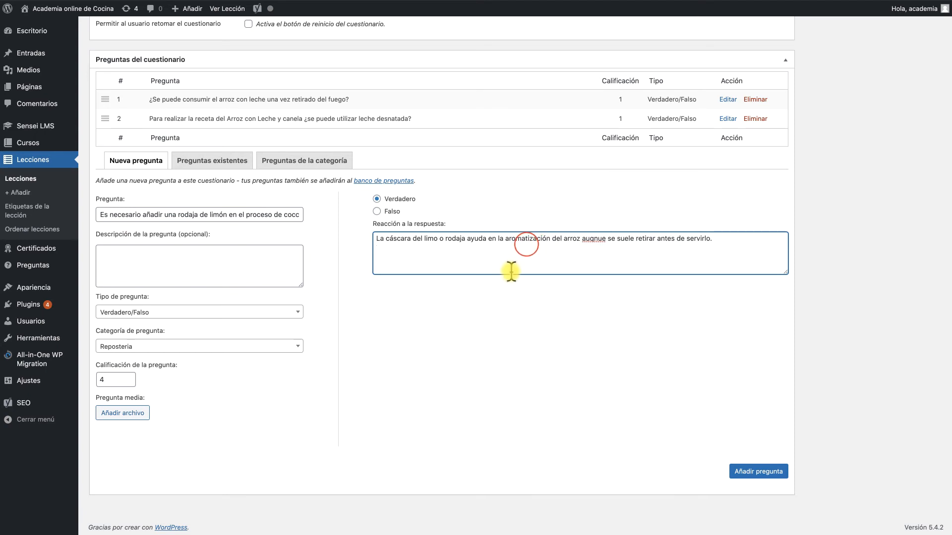
right_click(590, 239)
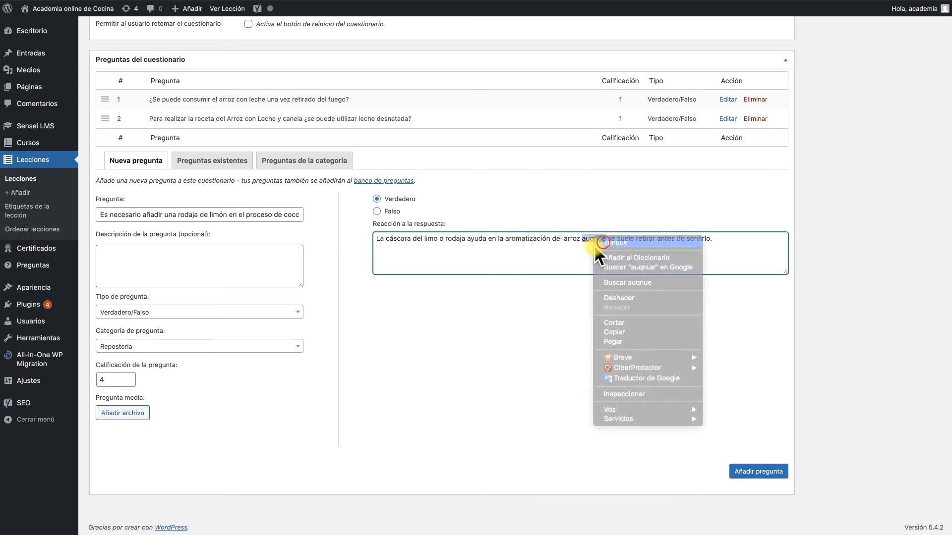
left_click(597, 235)
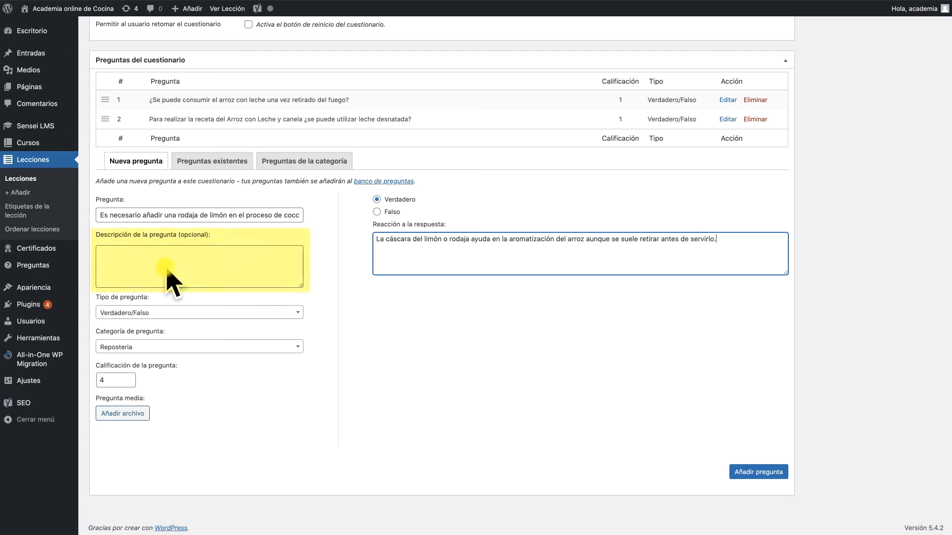
Add the new limón question to the lesson's quiz
left_click(185, 257)
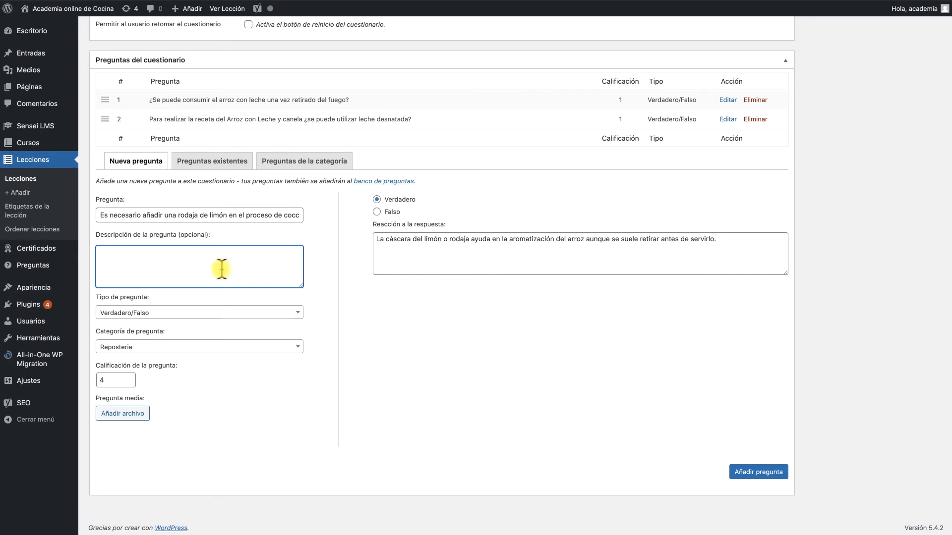
left_click_drag(281, 217, 298, 217)
scroll(276, 219, "up", 1)
left_click(274, 218)
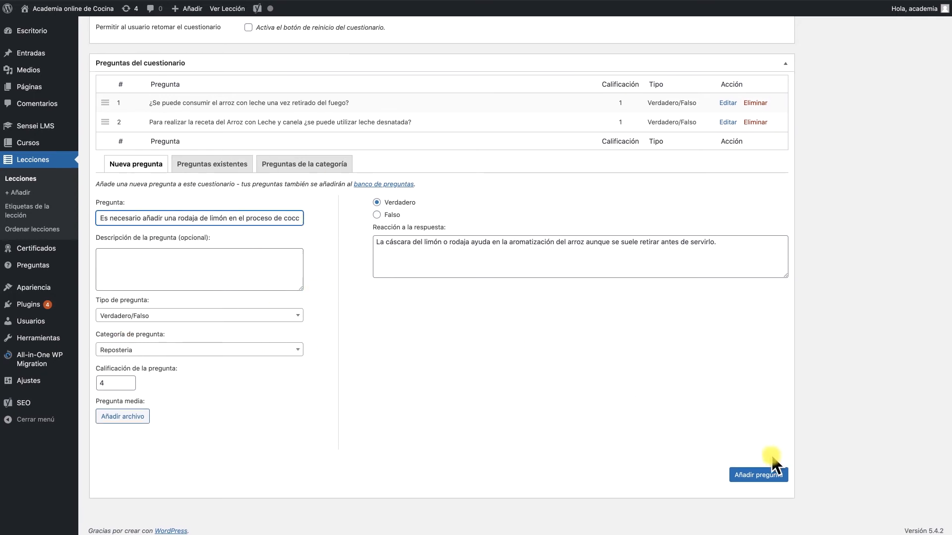
left_click(760, 477)
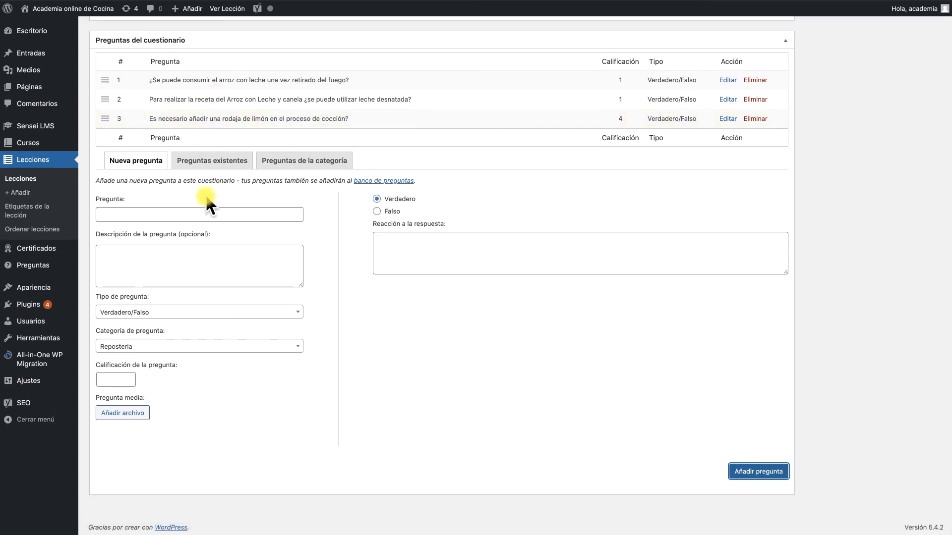
Move the limón question up to second place in the quiz question list
scroll(203, 194, "up", 3)
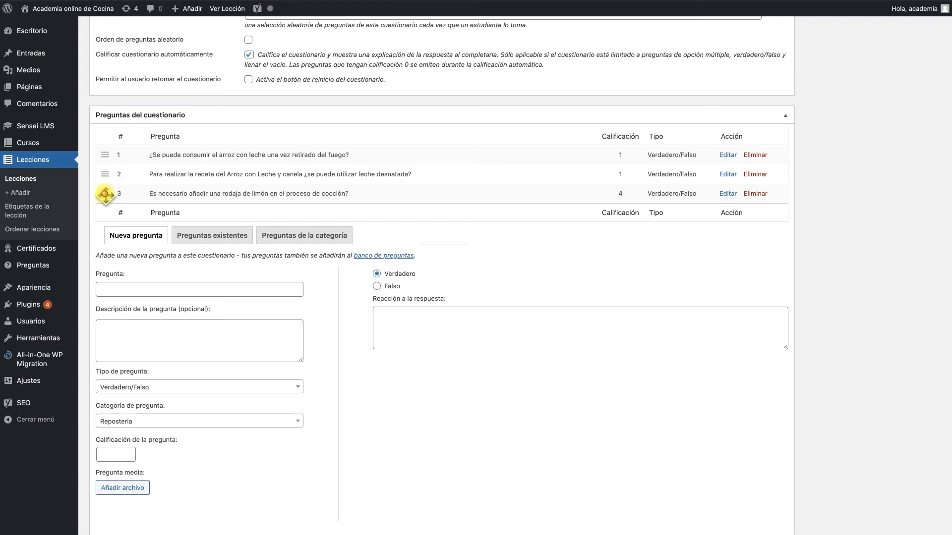
mouse_move(105, 195)
left_mouse_down()
mouse_move(104, 172)
mouse_move(106, 193)
left_mouse_up()
scroll(165, 249, "up", 3)
scroll(169, 252, "up", 1)
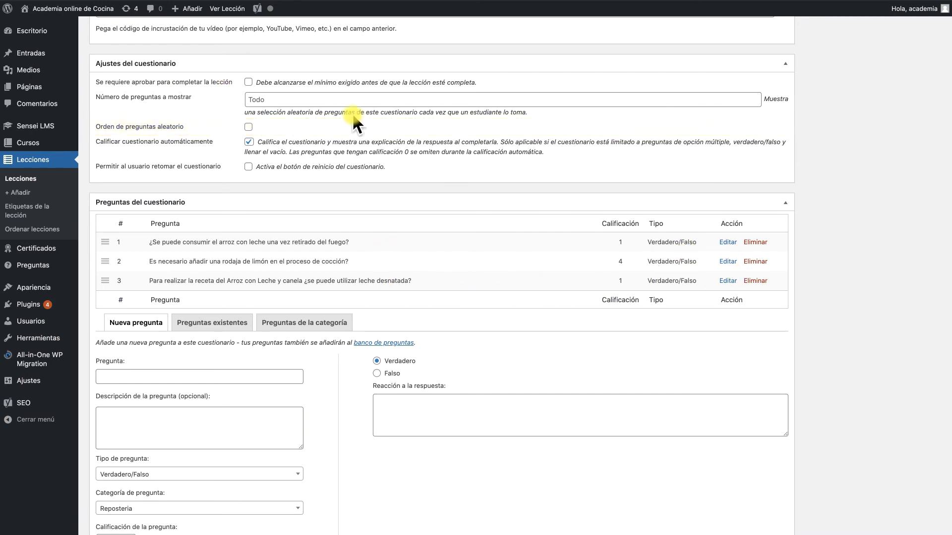
Require passing the quiz to complete the lesson, with a pass percentage of 80
left_click(248, 82)
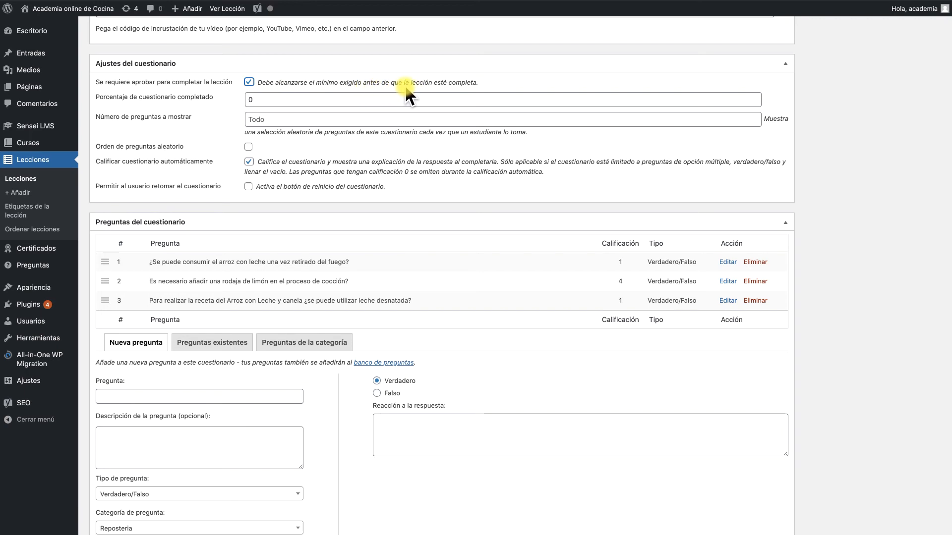
left_click(260, 100)
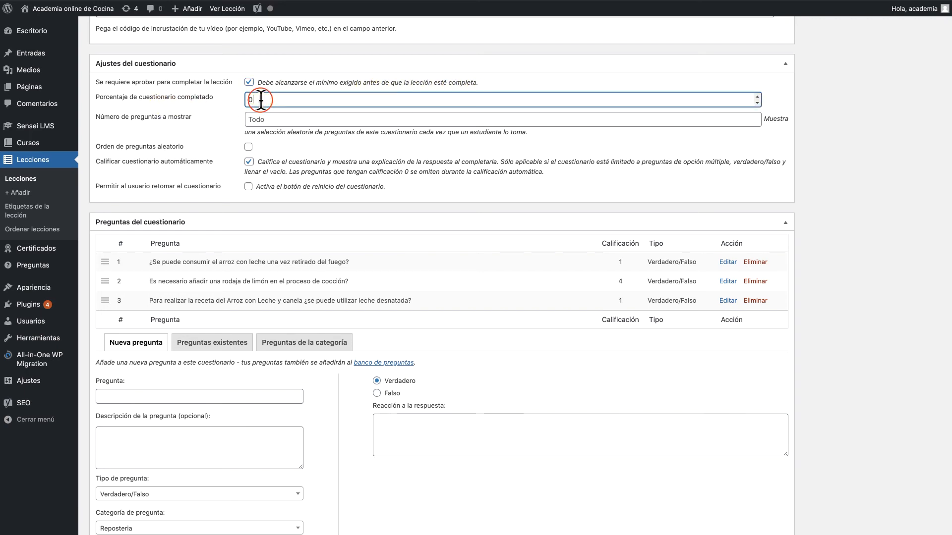
key("BackSpace")
type("80")
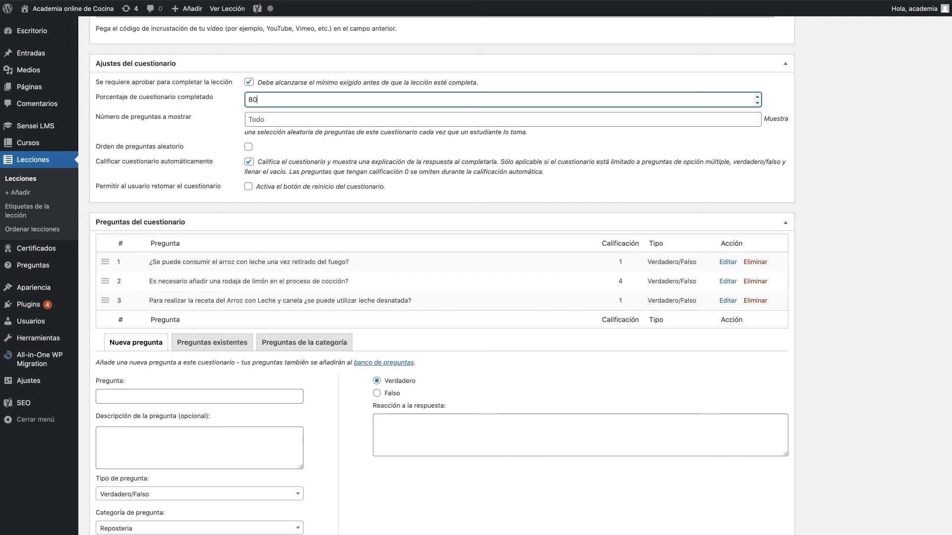
left_click(277, 120)
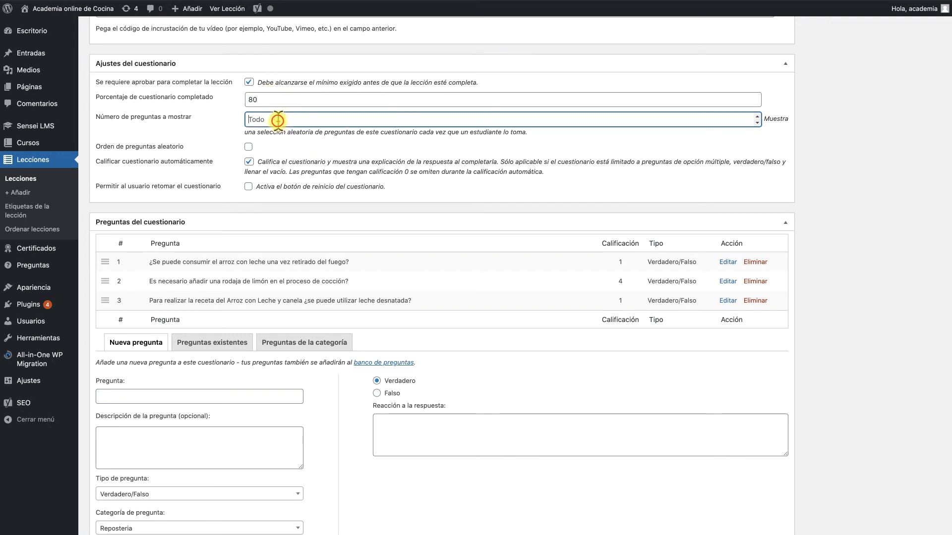
left_click(757, 117)
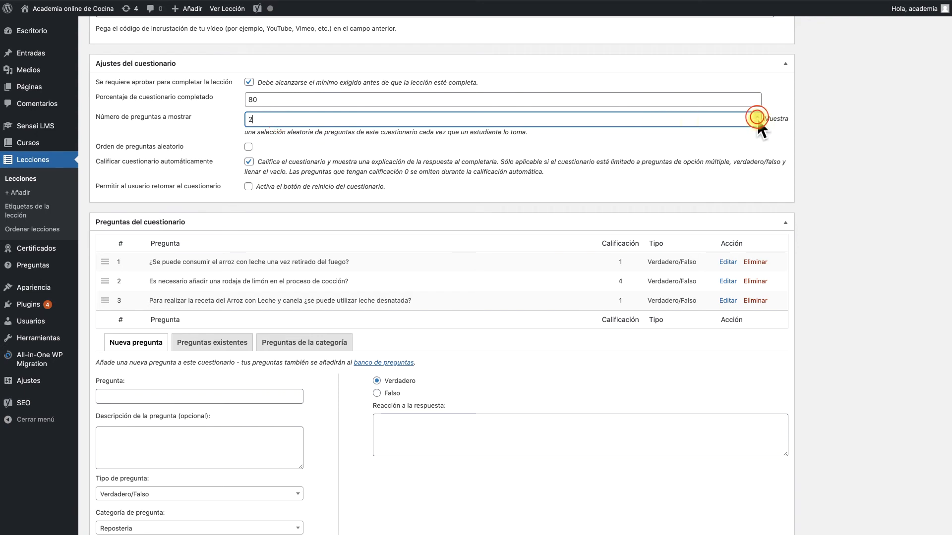
left_click(757, 117)
left_click(757, 122)
left_click(757, 122)
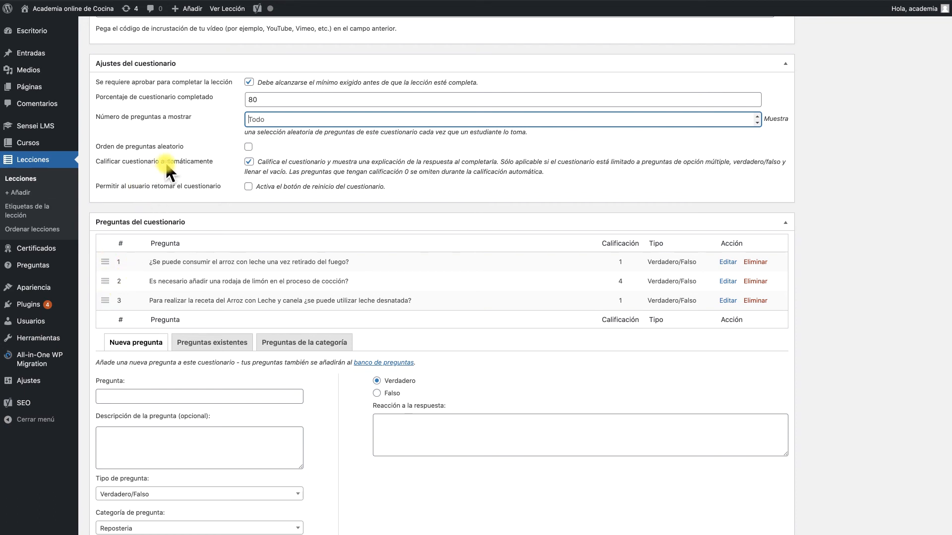
Enable random question order and allow the user to retake the quiz
left_click(249, 147)
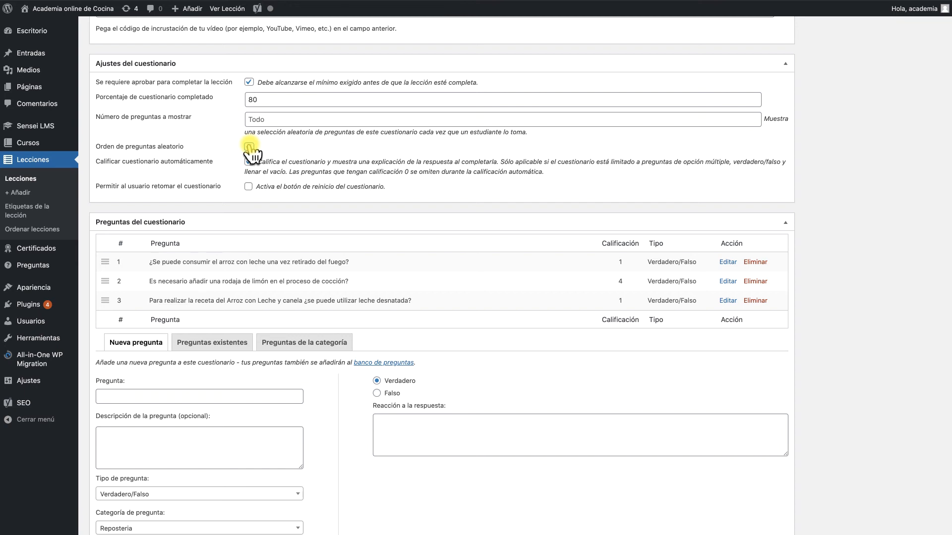
left_click(248, 147)
left_click(249, 187)
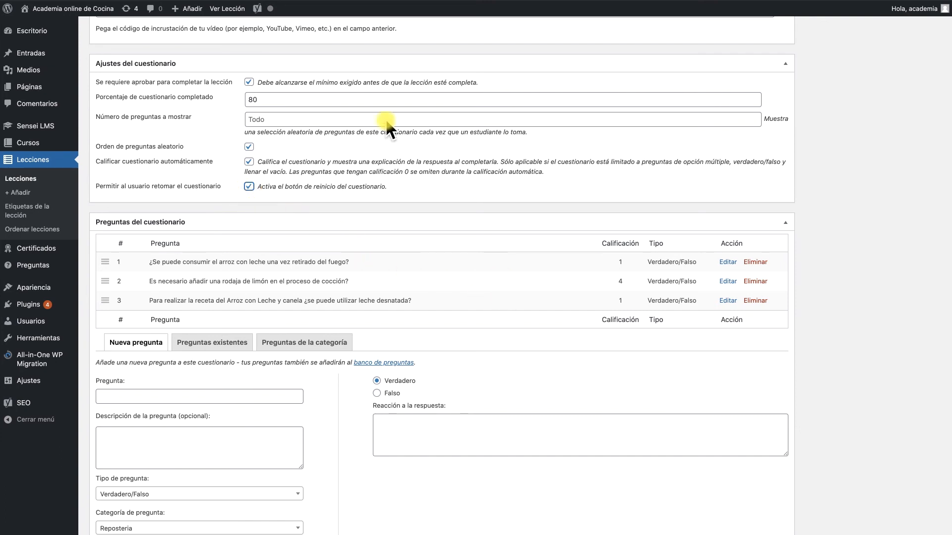
Update the lesson to save the quiz settings and question order
scroll(304, 251, "up", 4)
scroll(318, 189, "down", 2)
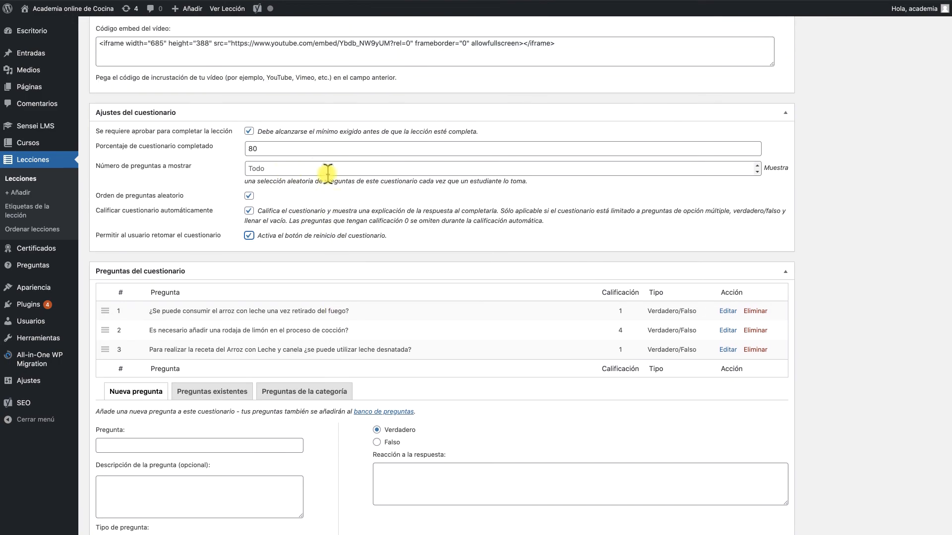
scroll(346, 184, "down", 3)
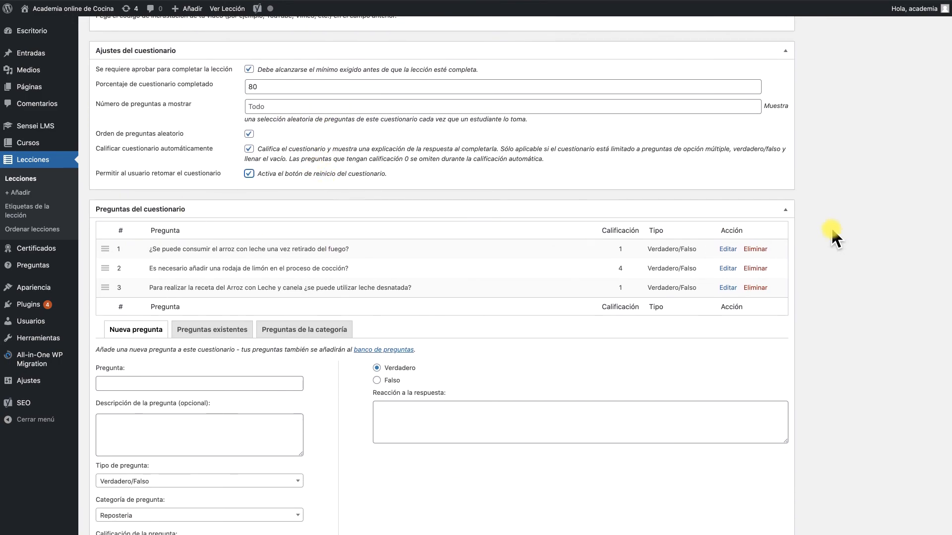
scroll(831, 227, "up", 15)
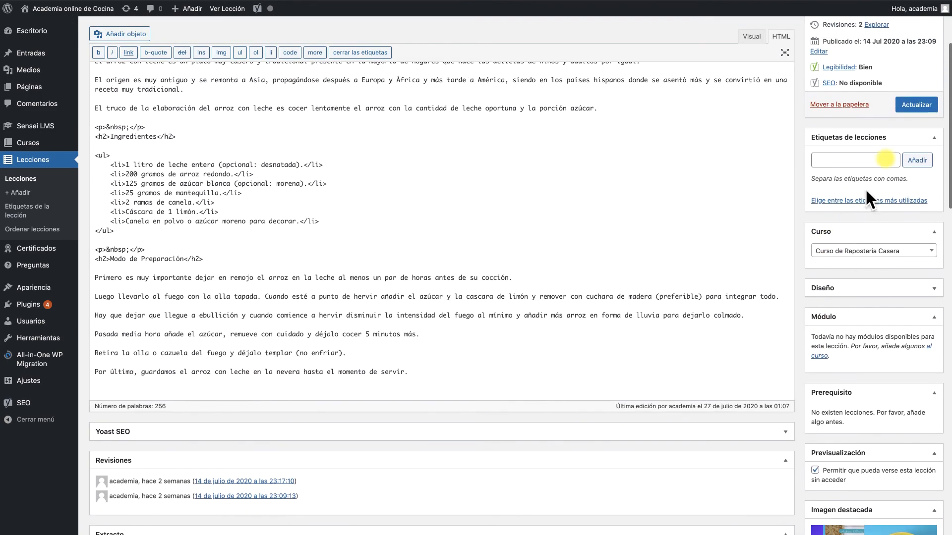
left_click(916, 105)
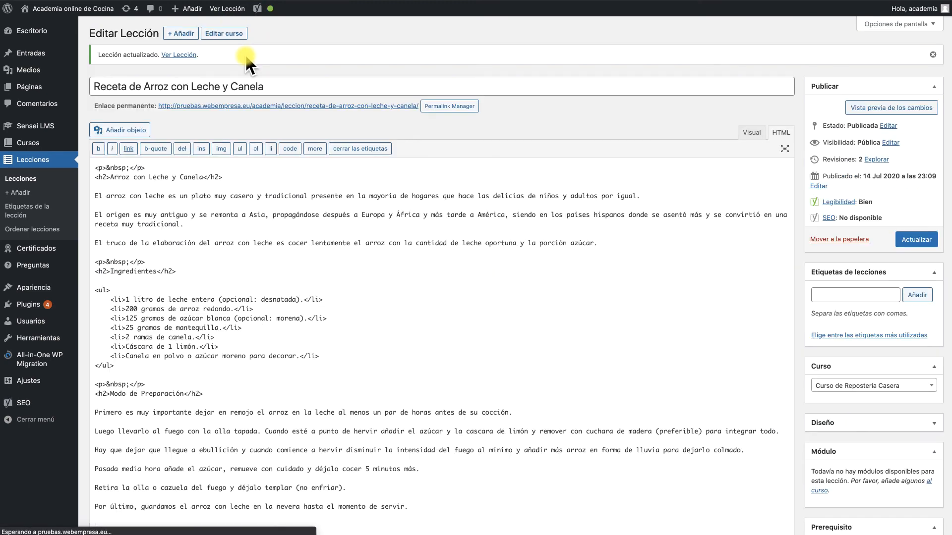
View the lesson on the site and open its quiz to review the questions
left_click(241, 8)
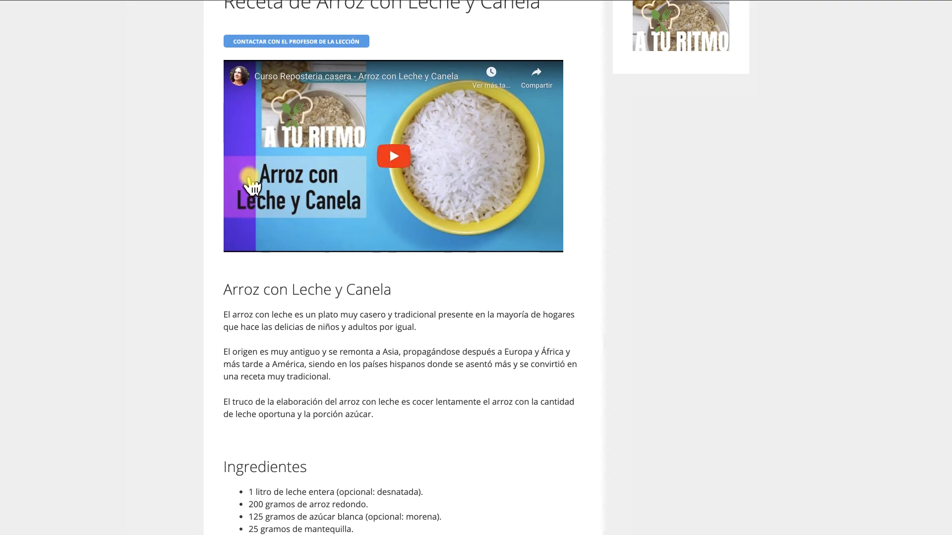
scroll(249, 181, "down", 15)
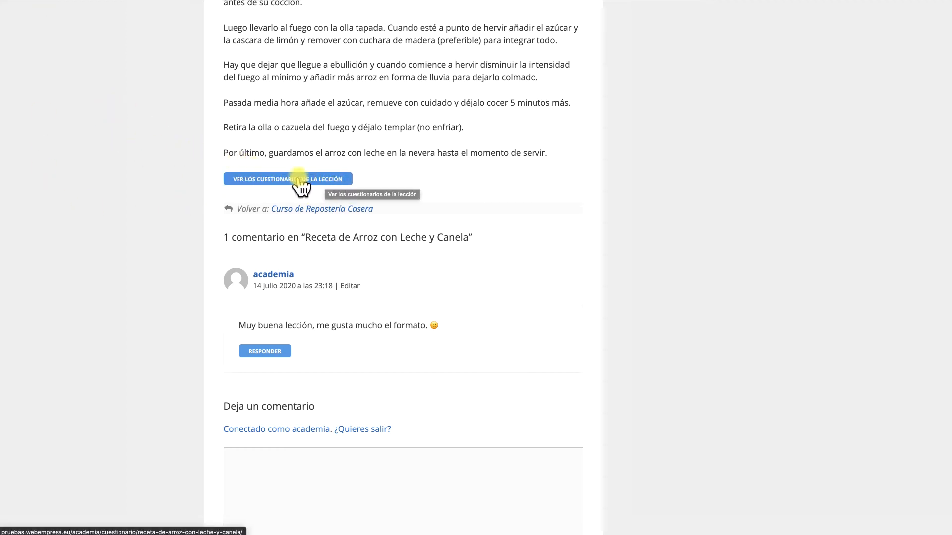
scroll(209, 164, "up", 1)
scroll(207, 159, "up", 10)
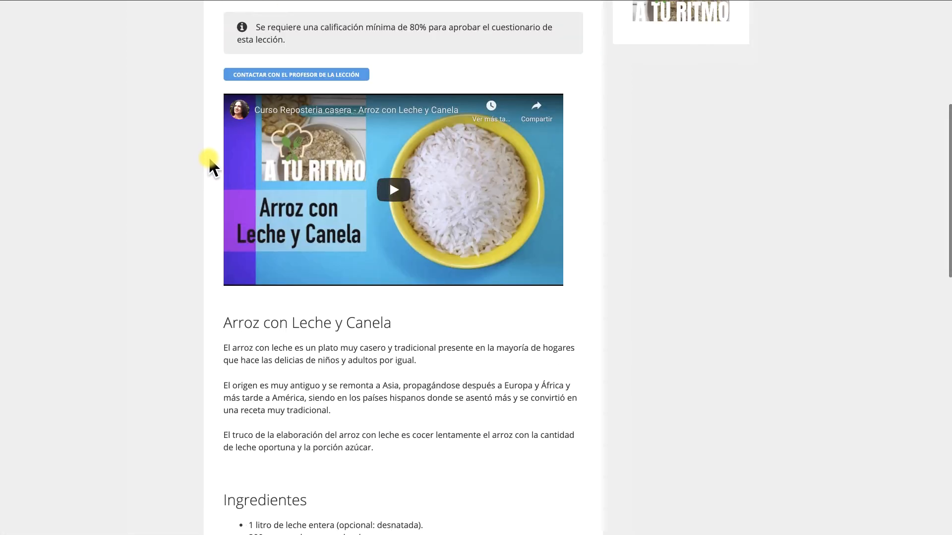
scroll(238, 153, "down", 10)
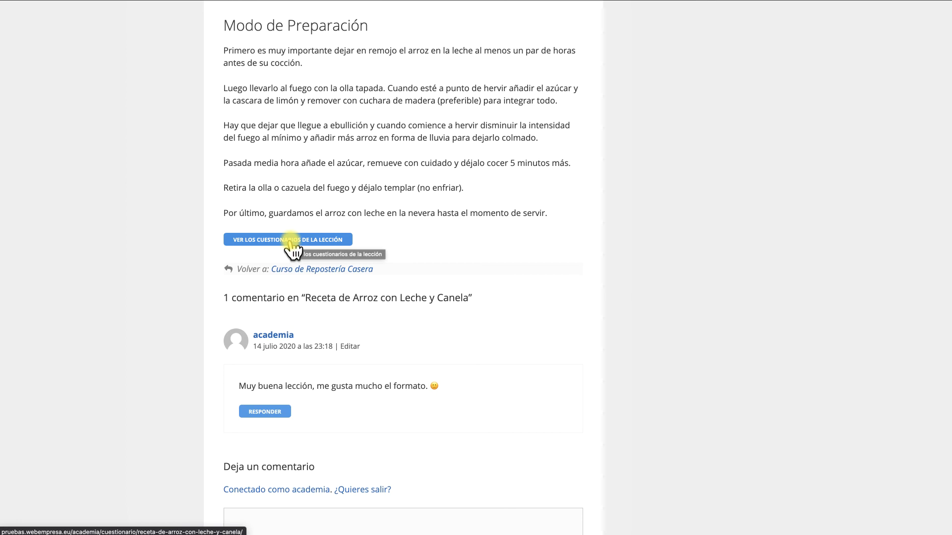
left_click(291, 242)
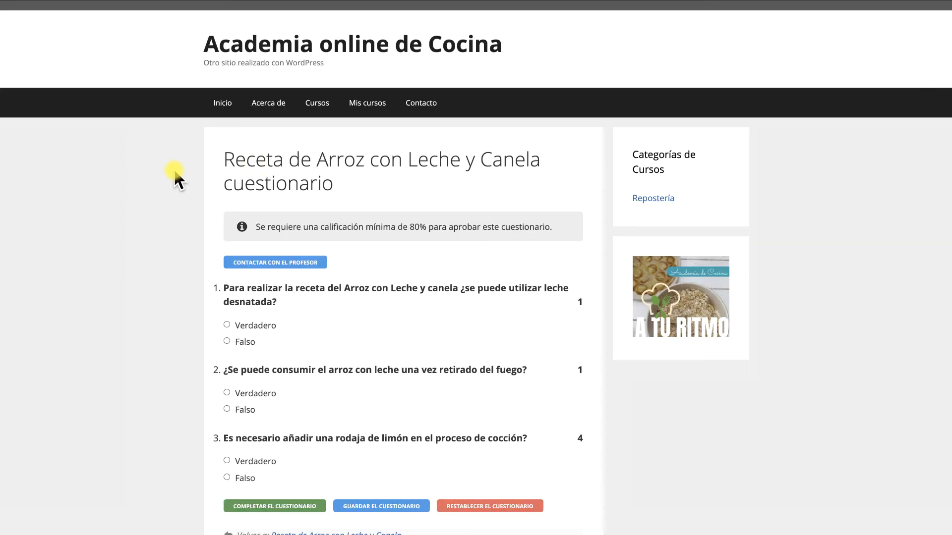
scroll(176, 255, "down", 2)
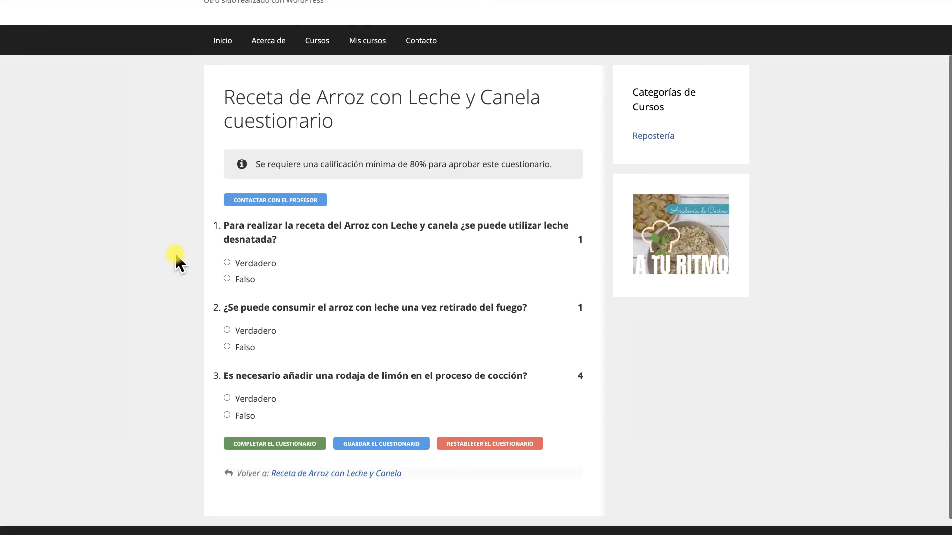
Take the quiz answering Falso, Falso and Verdadero to the three questions, then complete it
scroll(174, 256, "down", 1)
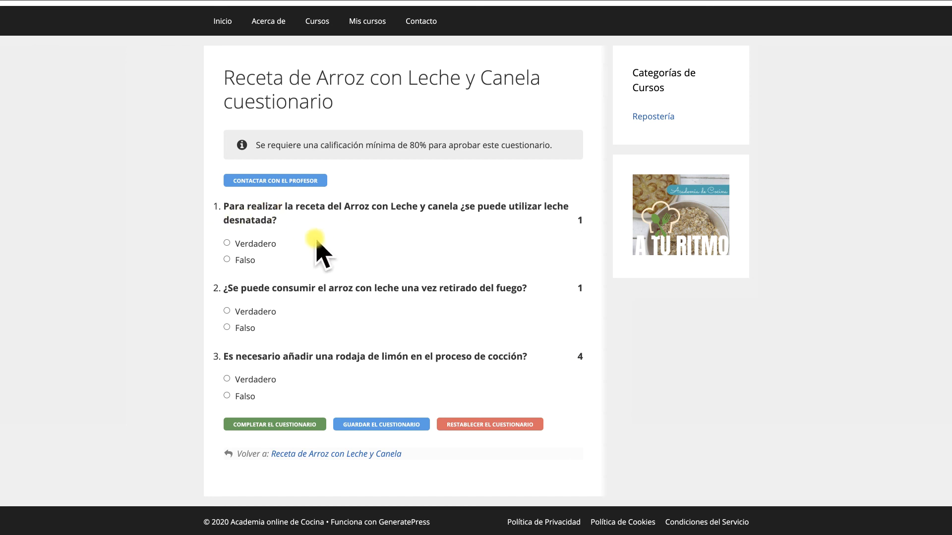
left_click(227, 259)
left_click(227, 327)
left_click(226, 379)
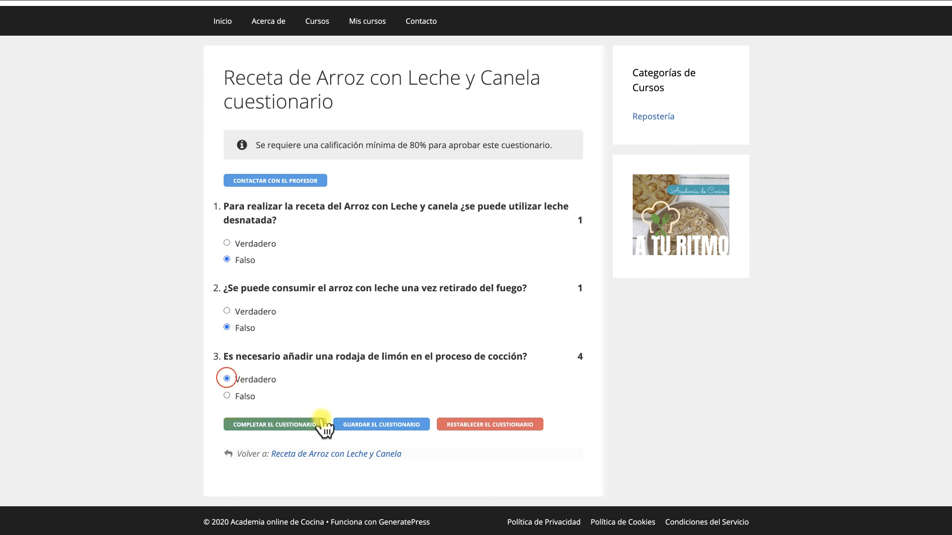
left_click(288, 427)
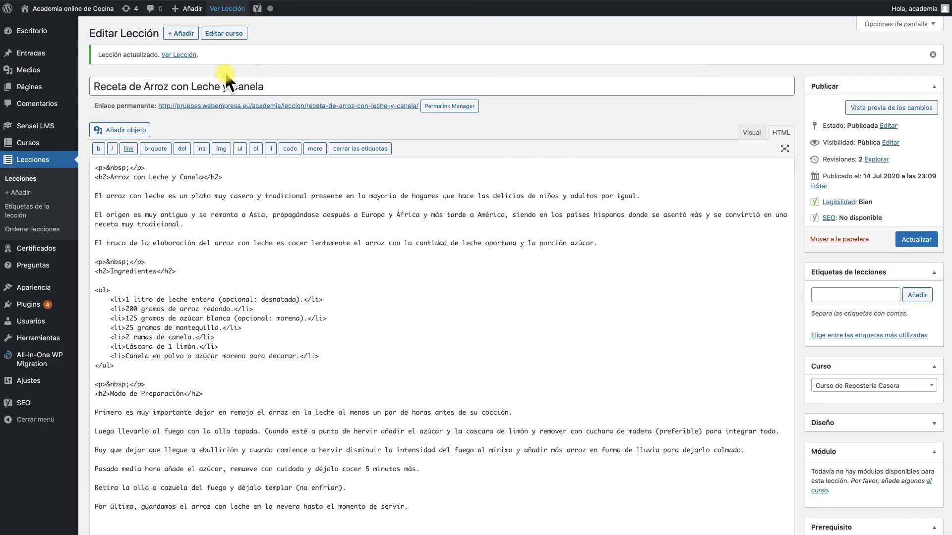
Reset the quiz to retake it
scroll(292, 287, "down", 5)
scroll(293, 287, "down", 15)
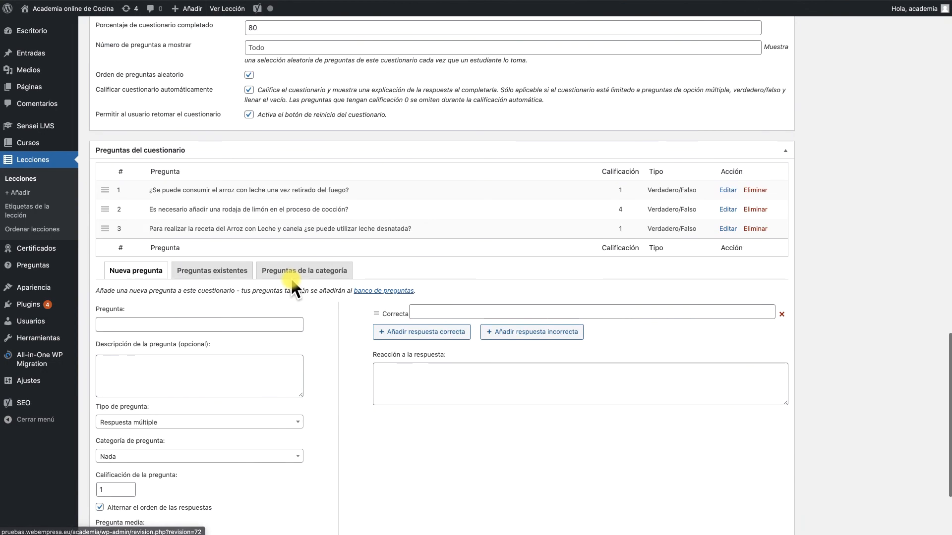
scroll(395, 322, "up", 1)
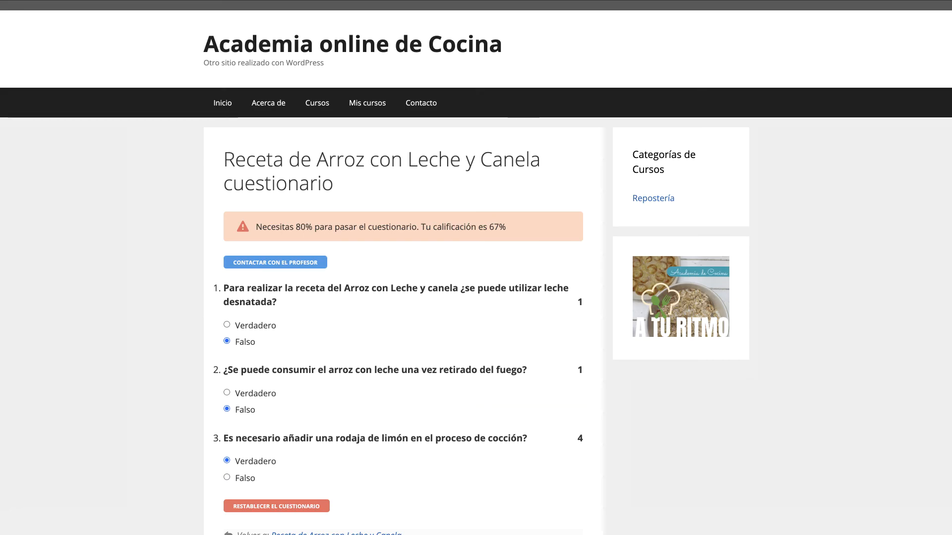
scroll(174, 323, "down", 2)
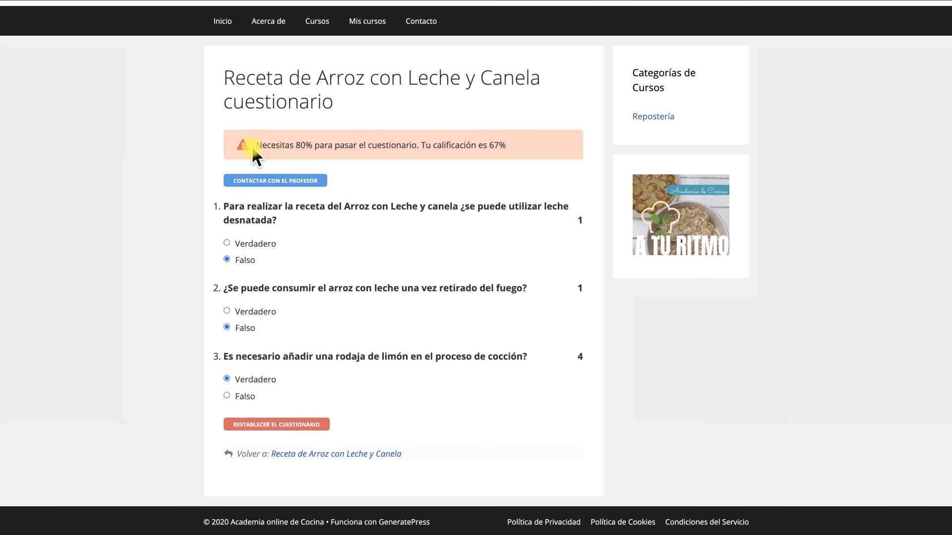
left_click(258, 426)
Answer Verdadero to all three questions and complete the quiz
scroll(323, 312, "down", 2)
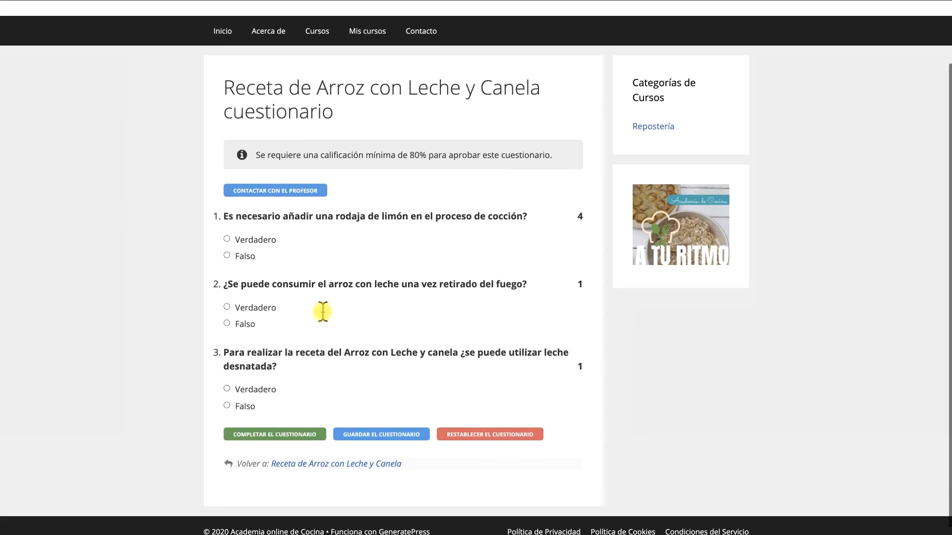
left_click(227, 241)
left_click(227, 309)
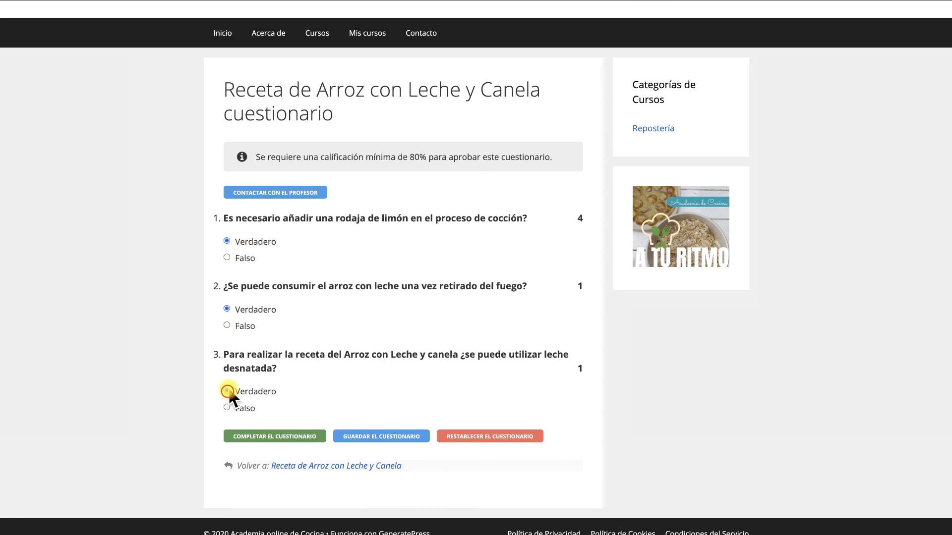
left_click(227, 391)
left_click(298, 437)
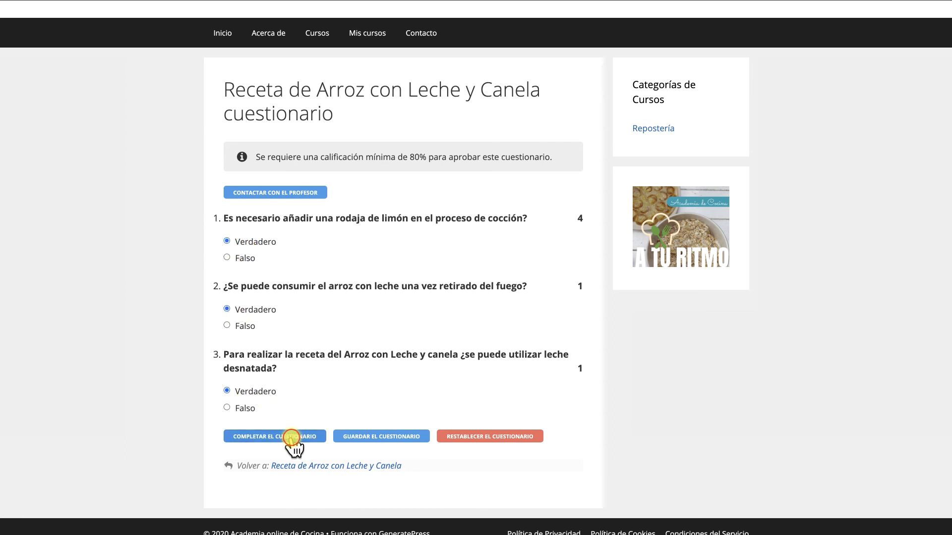
Scroll through the graded quiz to review each question's score and feedback
scroll(293, 448, "down", 2)
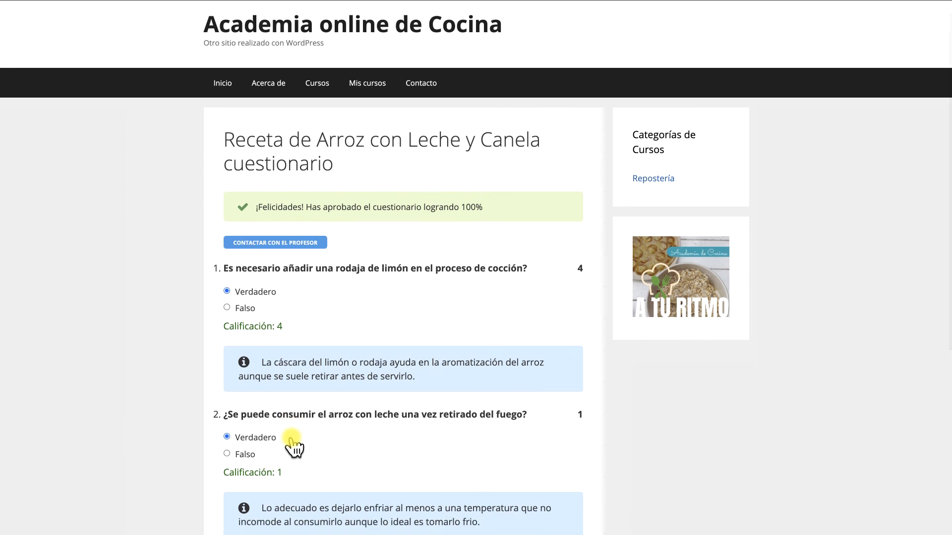
scroll(294, 448, "down", 1)
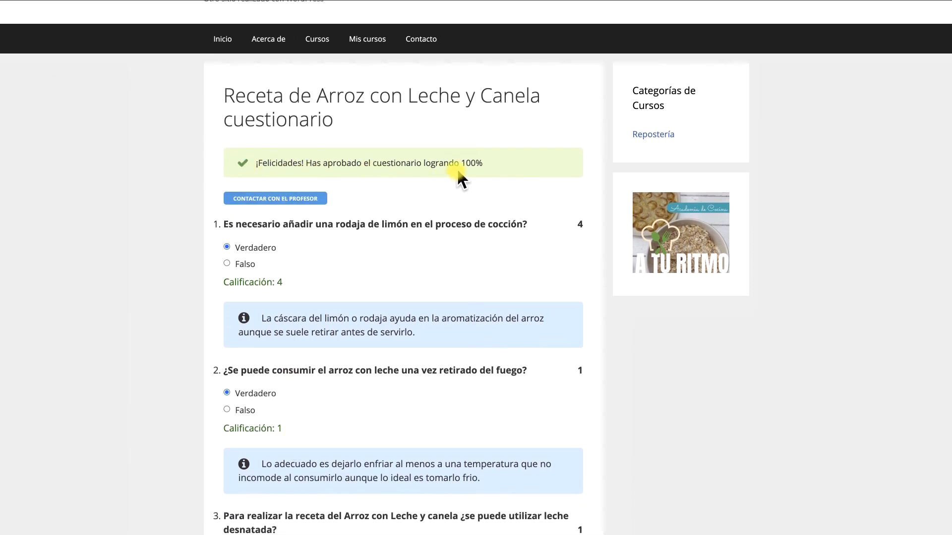
scroll(472, 177, "down", 3)
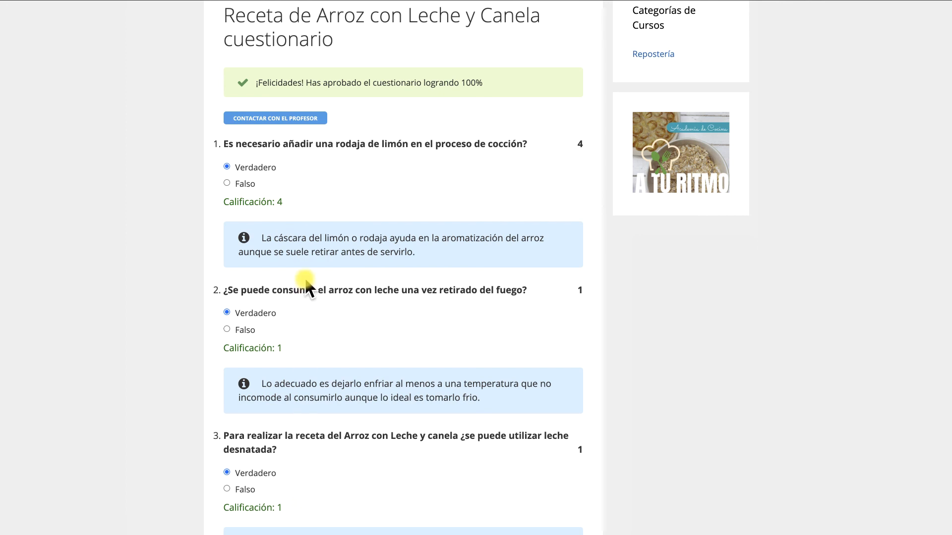
scroll(310, 268, "down", 1)
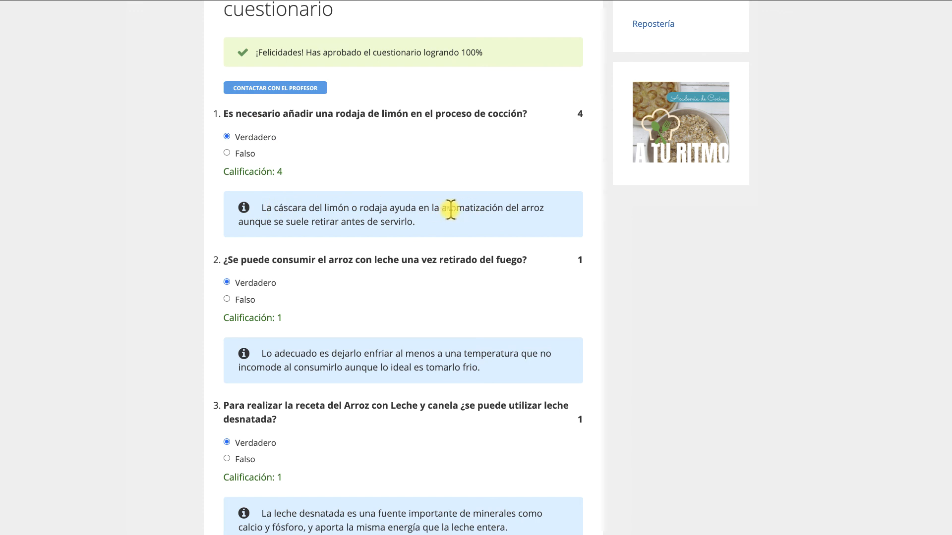
scroll(474, 227, "down", 3)
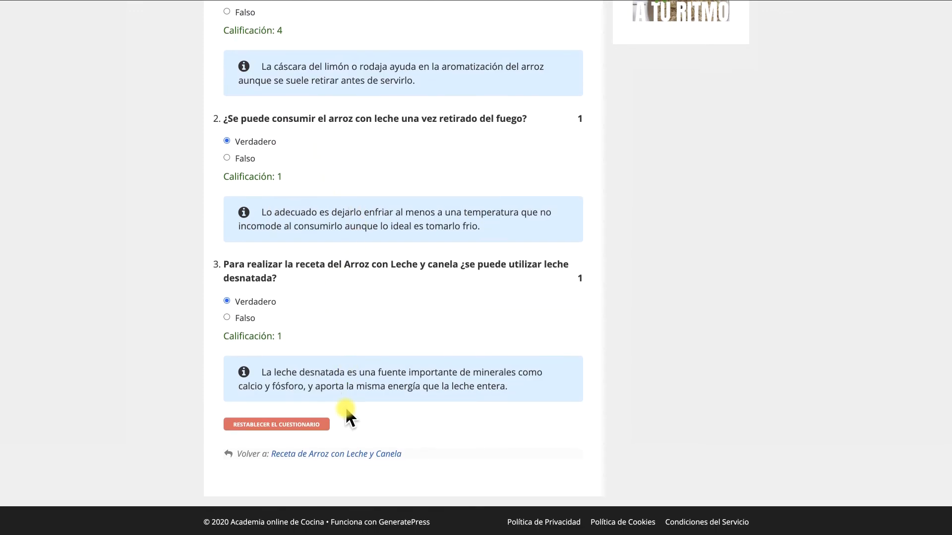
scroll(346, 414, "up", 7)
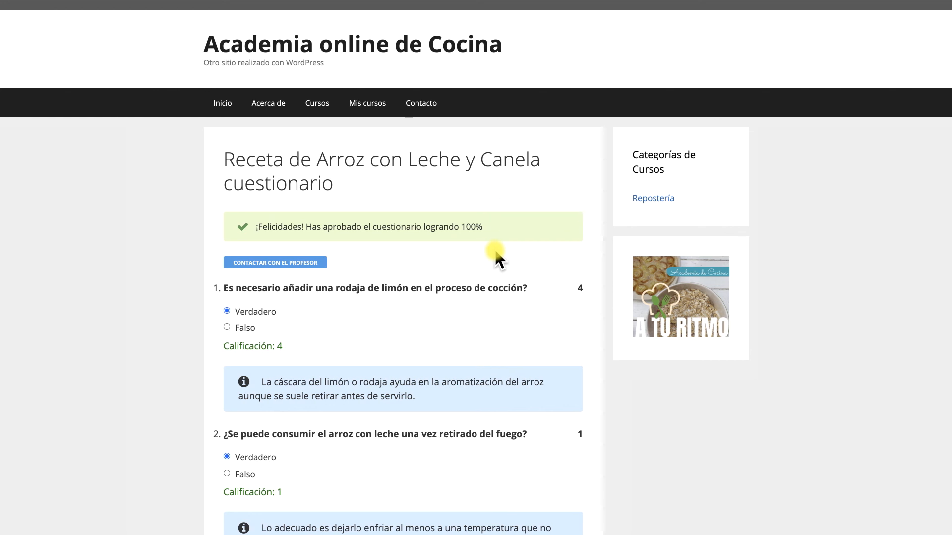
scroll(495, 250, "down", 3)
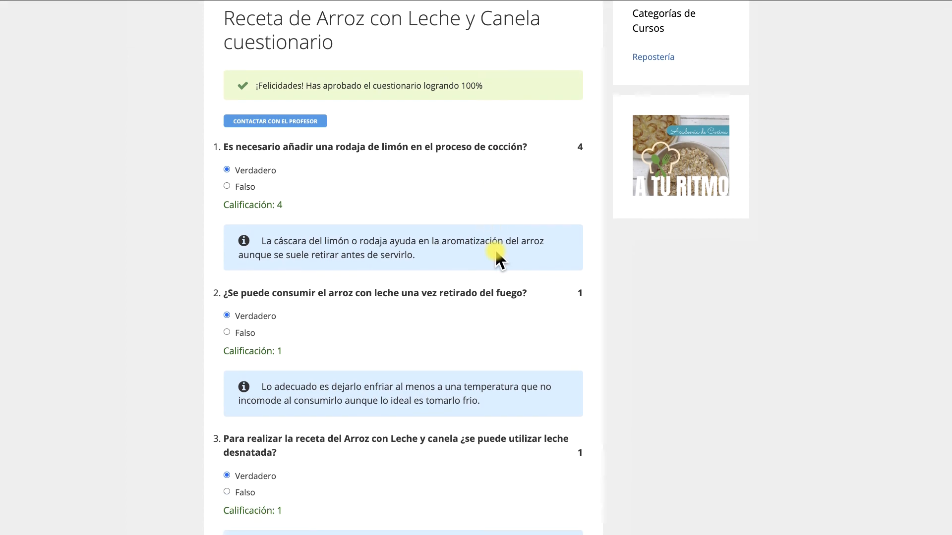
scroll(495, 250, "down", 4)
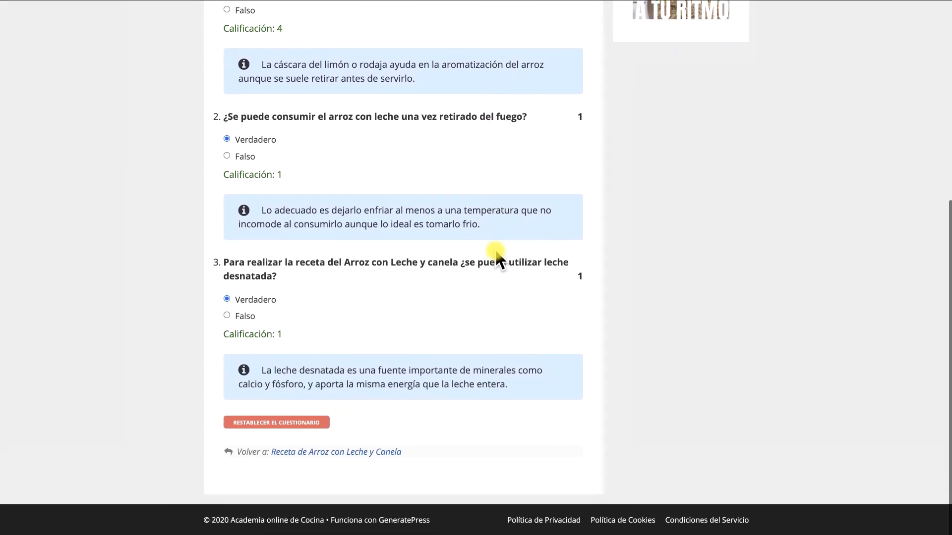
scroll(496, 253, "up", 6)
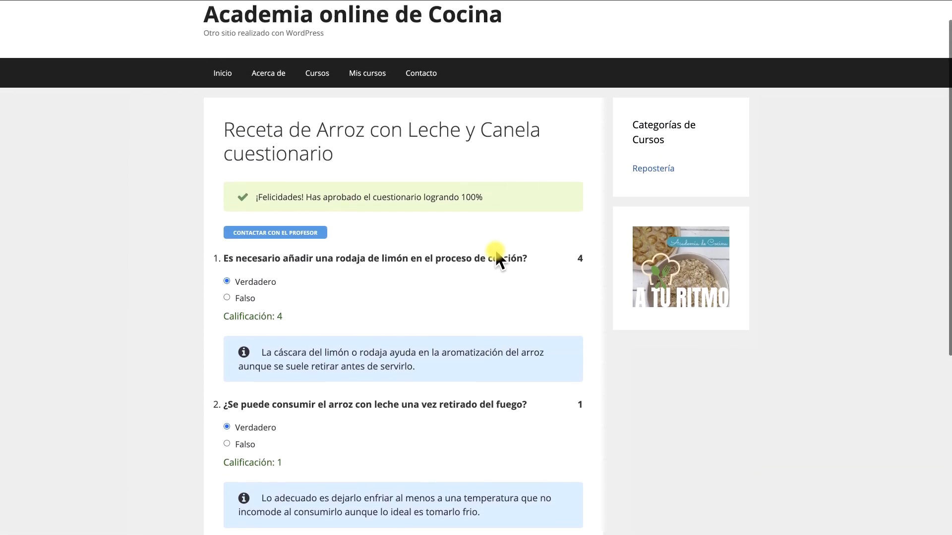
scroll(496, 254, "up", 1)
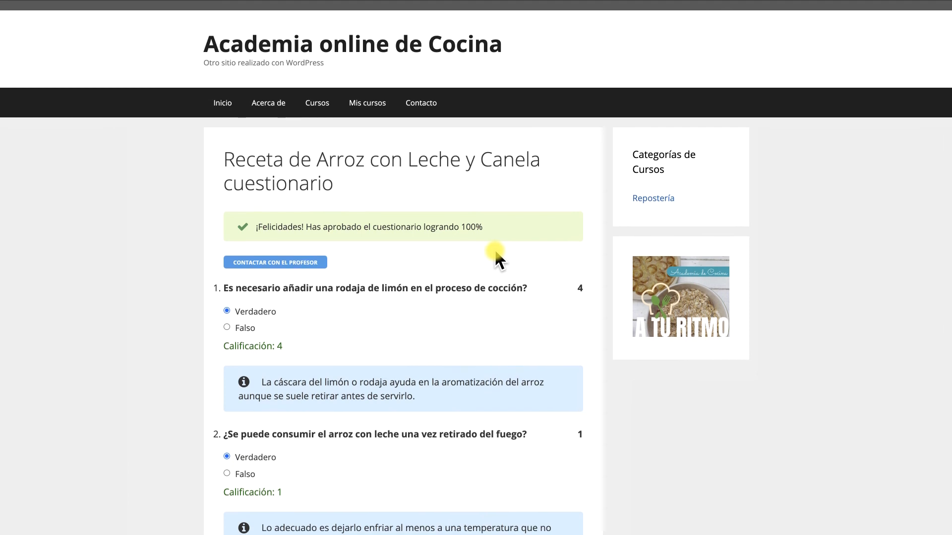